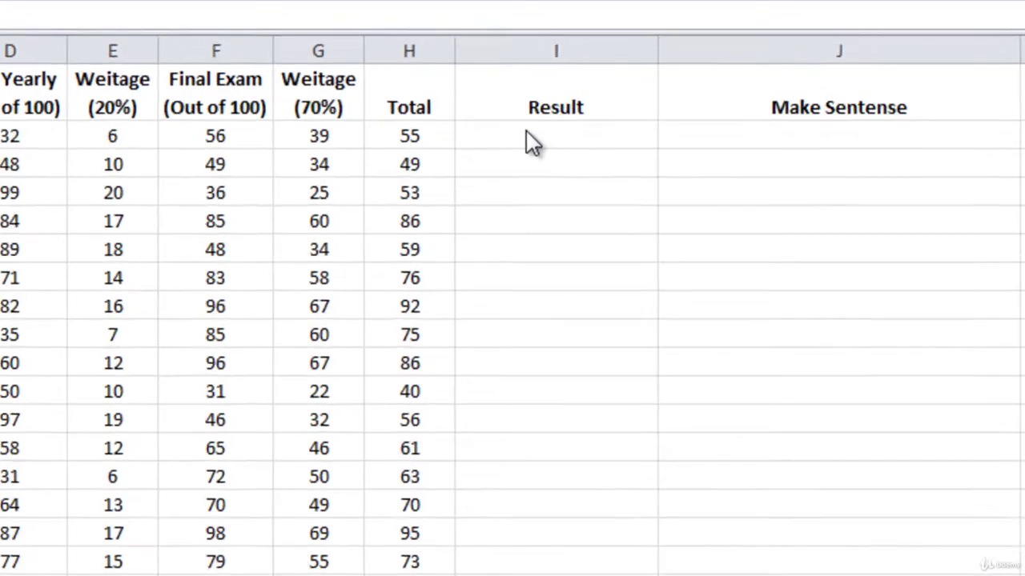
# - Enter the comparison formula =H2<40 in Result cell I2 to test whether the first total is below 40
pyautogui.click(569, 200)
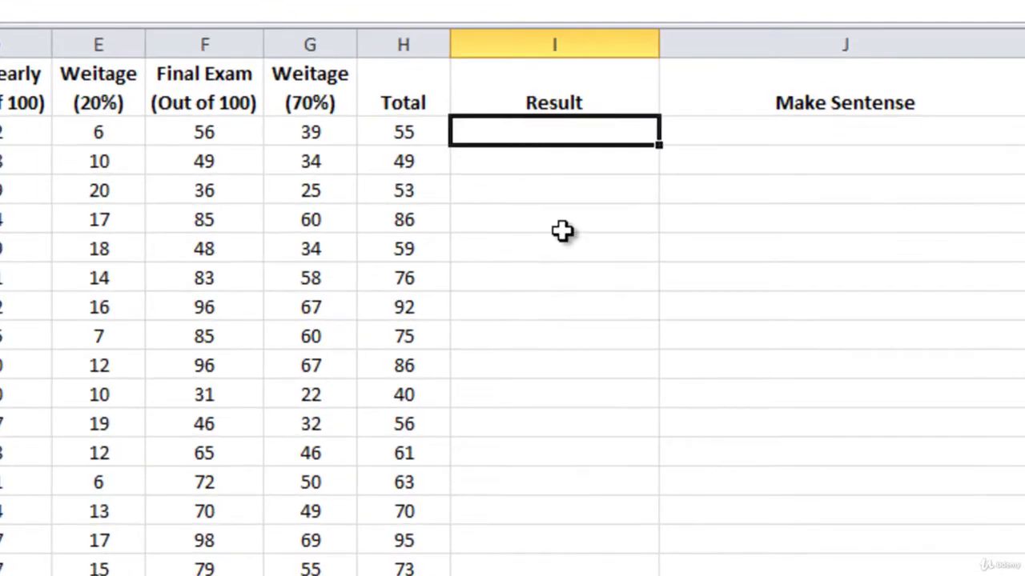
pyautogui.write('=')
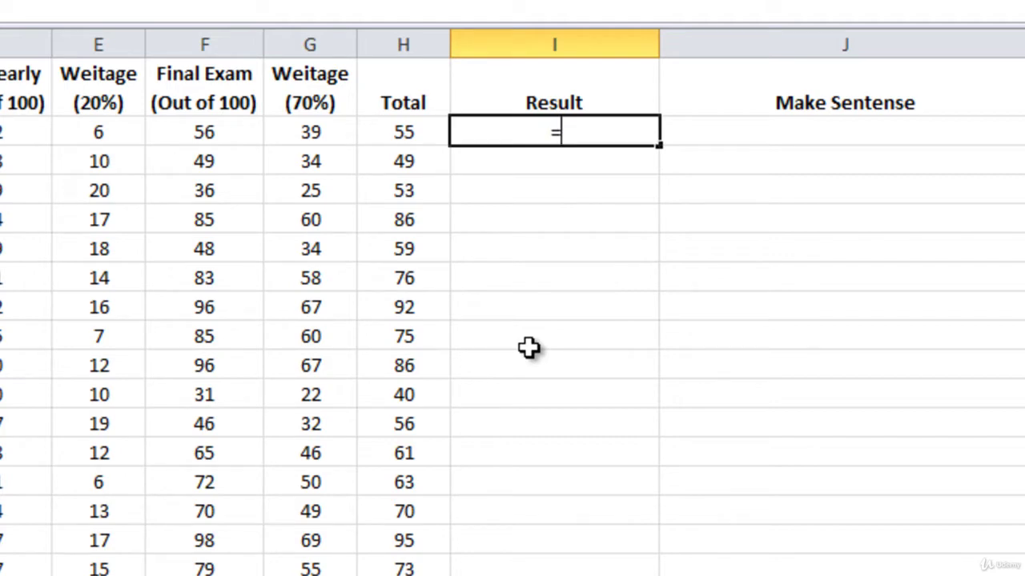
pyautogui.click(416, 132)
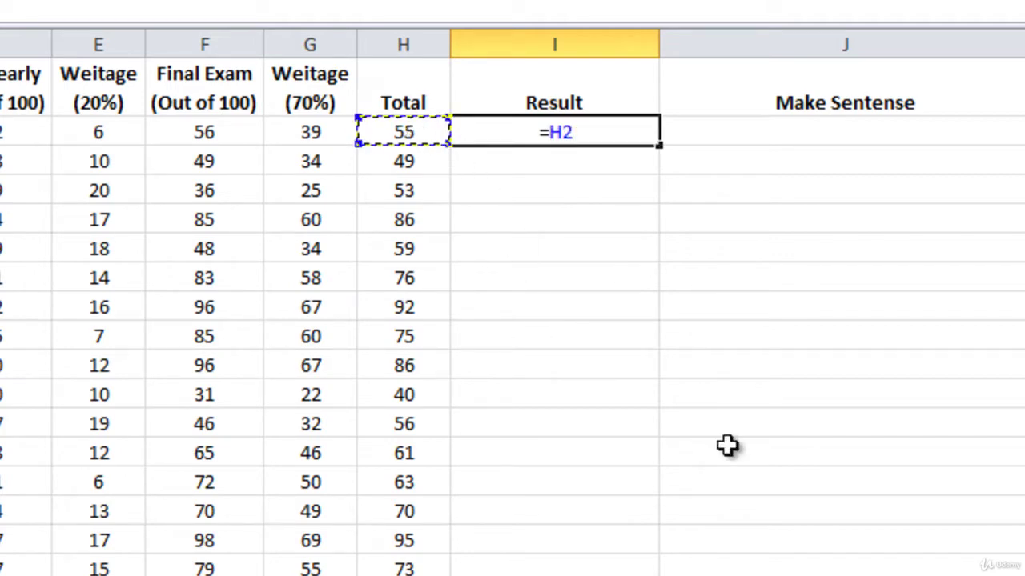
pyautogui.write('<40')
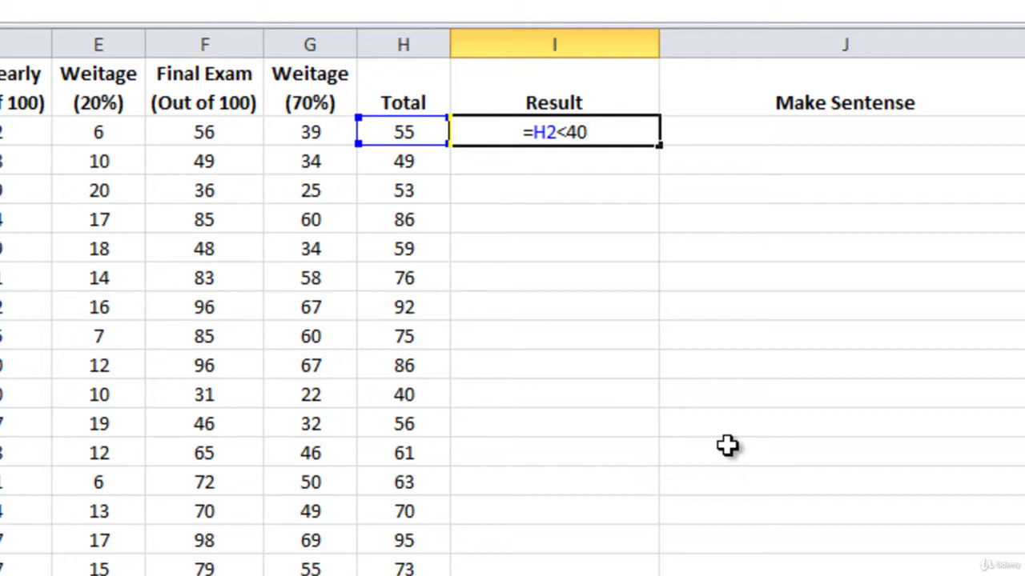
pyautogui.press('Return')
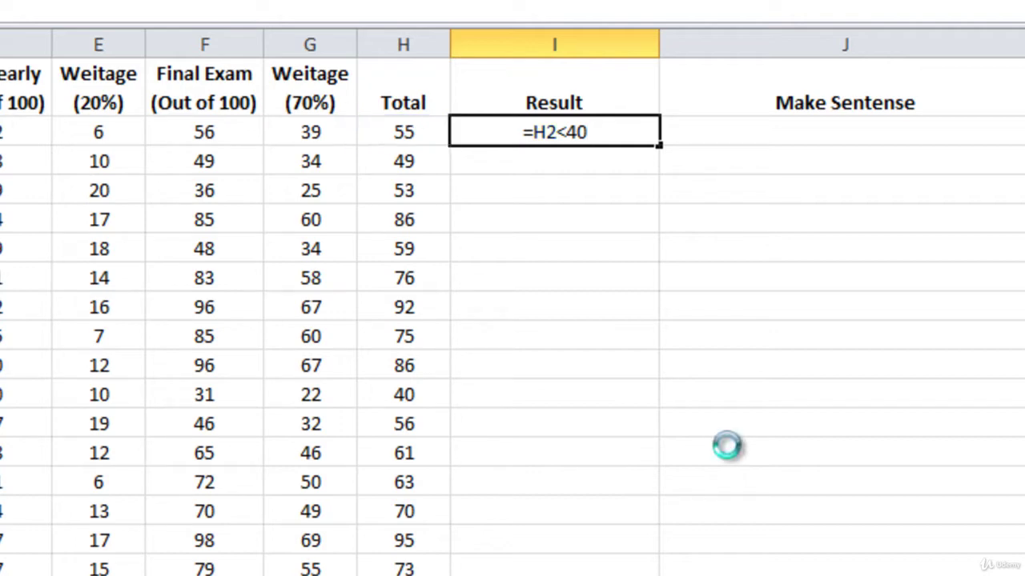
# - Enter the comparison formula =H3>40 in Result cell I3 to test whether that row's total exceeds 40
pyautogui.write('=')
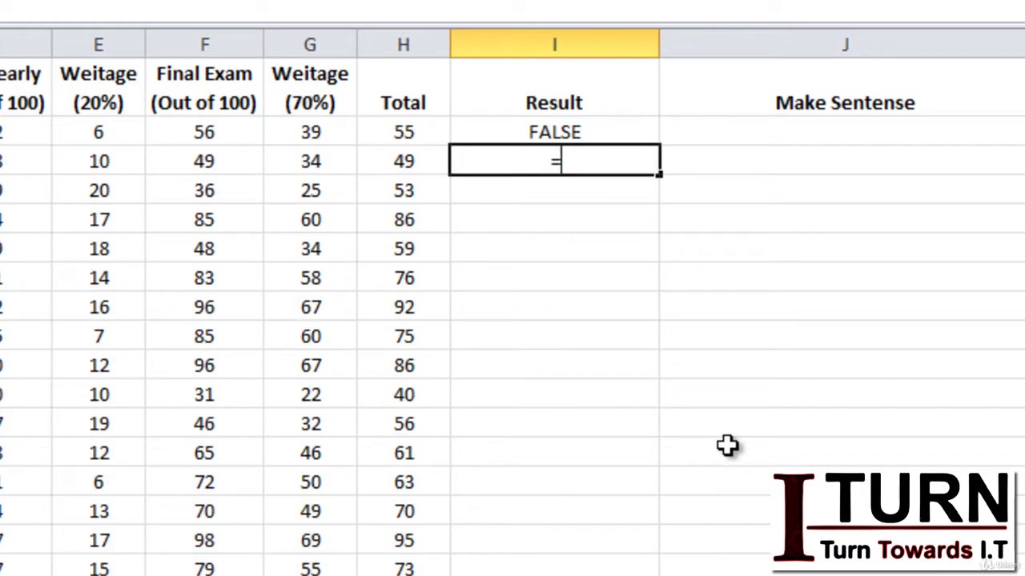
pyautogui.press('Left')
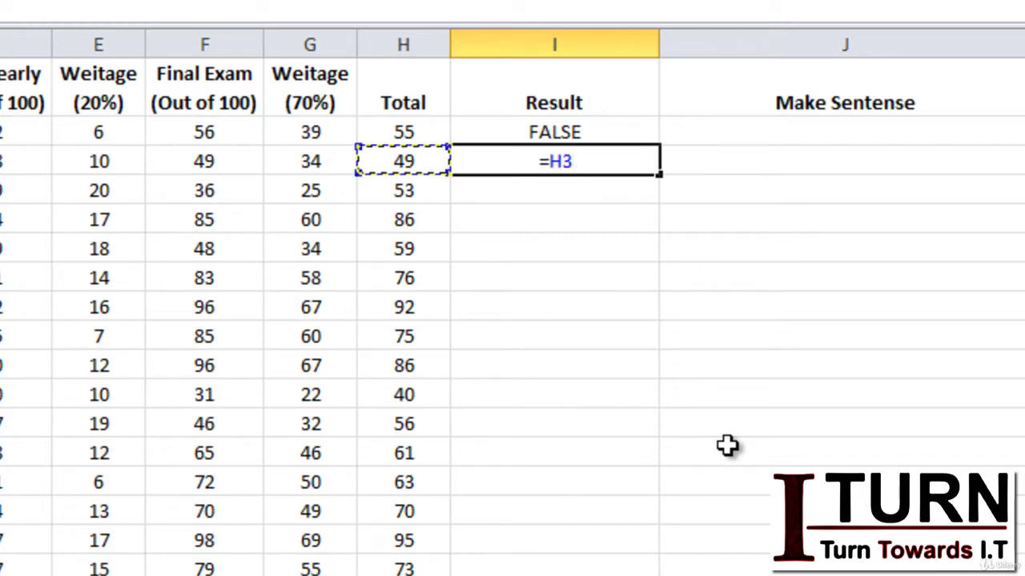
pyautogui.write('>4')
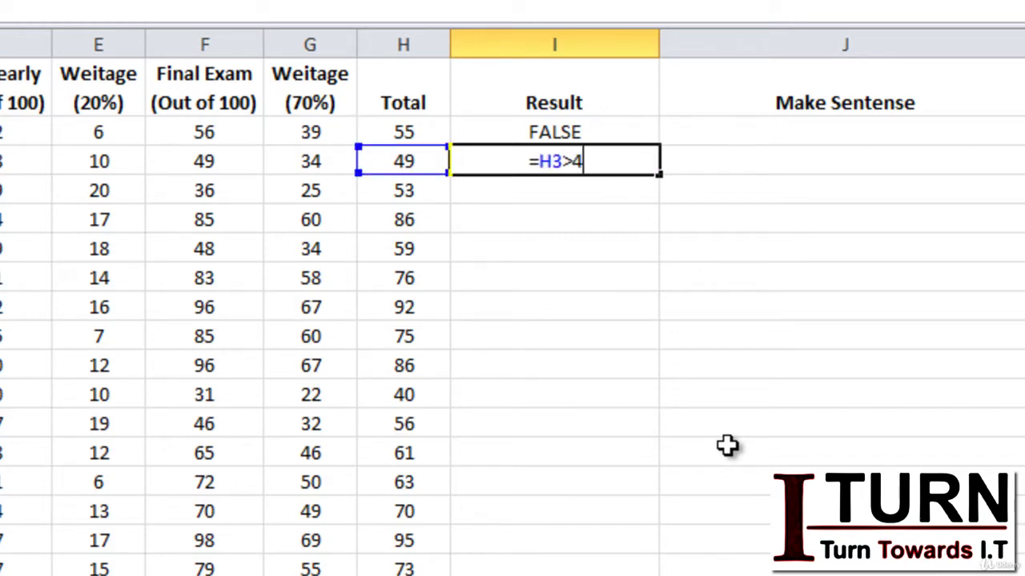
pyautogui.write('0')
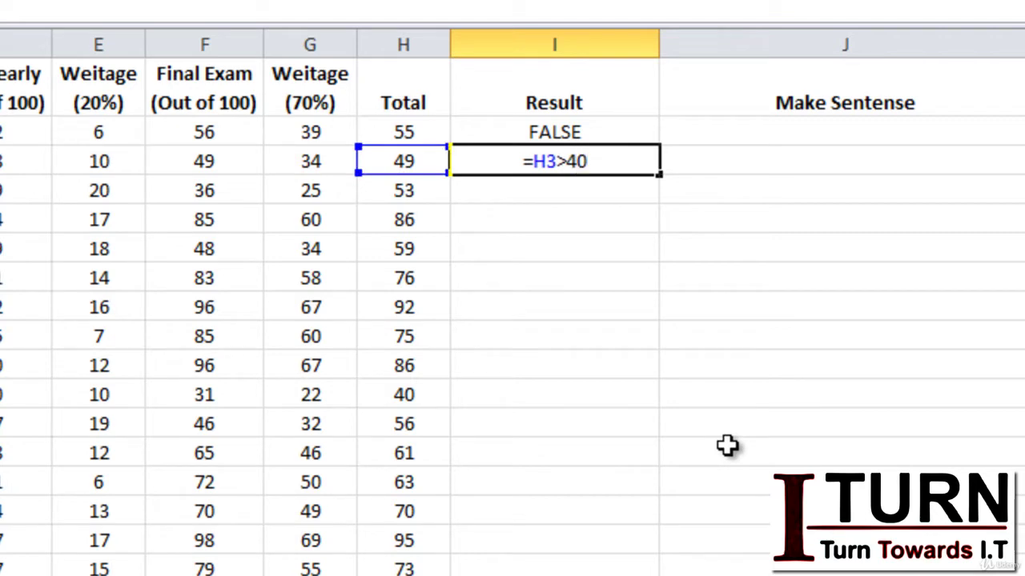
pyautogui.press('Return')
# - Enter the equality test =F4=36 in Result cell I4 to check that row's final exam mark
pyautogui.write('=')
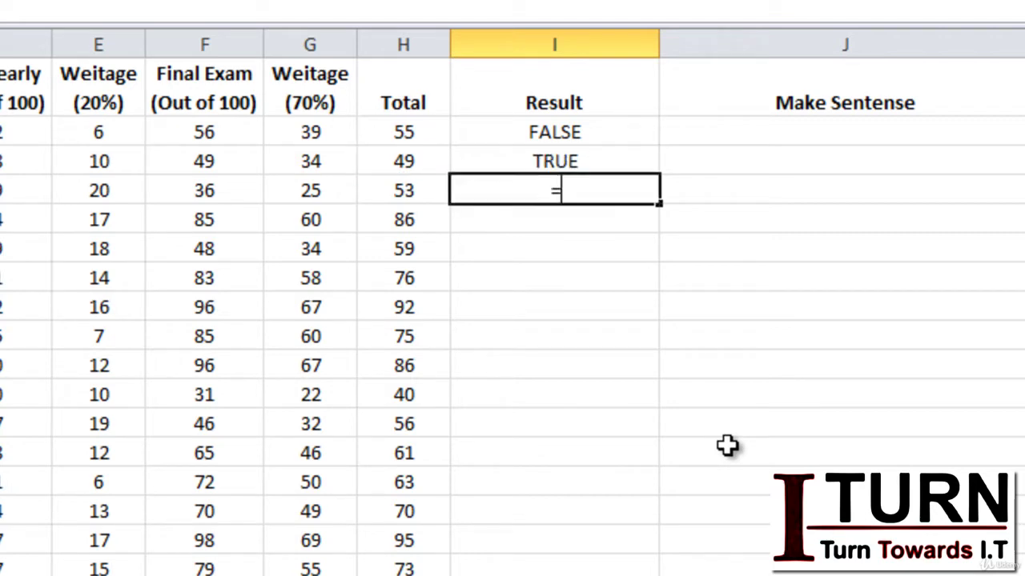
pyautogui.press('Left')
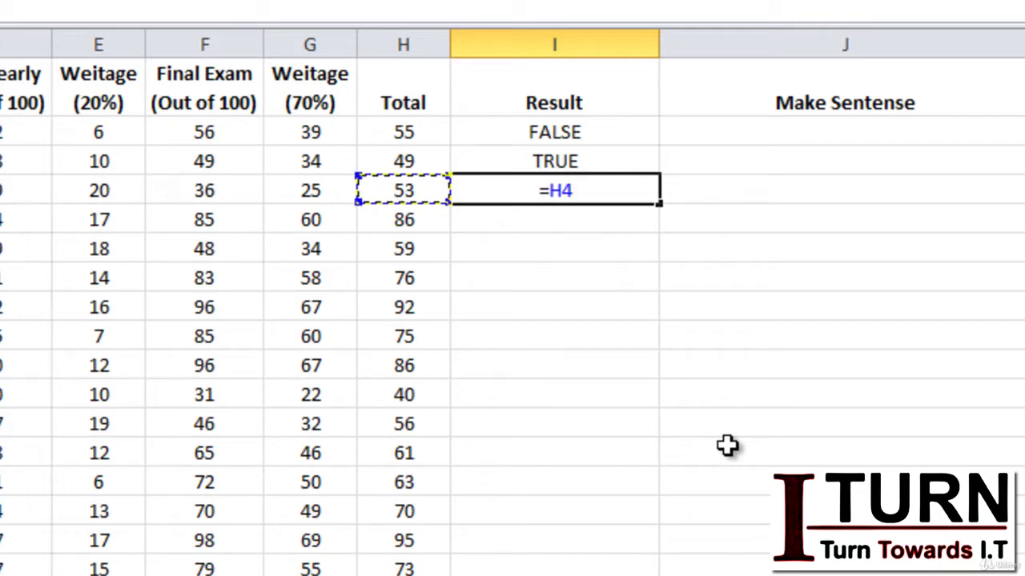
pyautogui.press('Left')
pyautogui.press('Left')
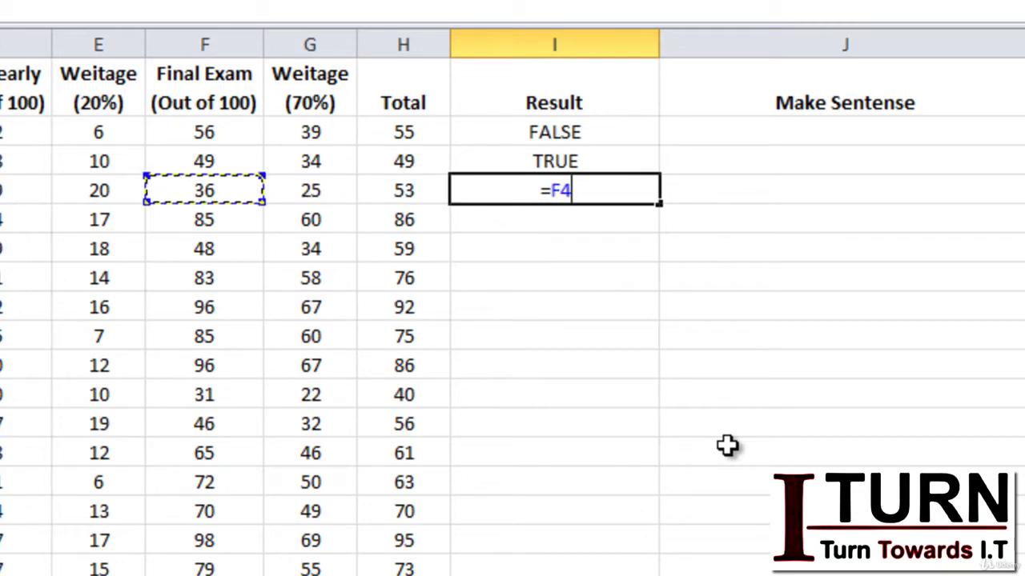
pyautogui.write('=36')
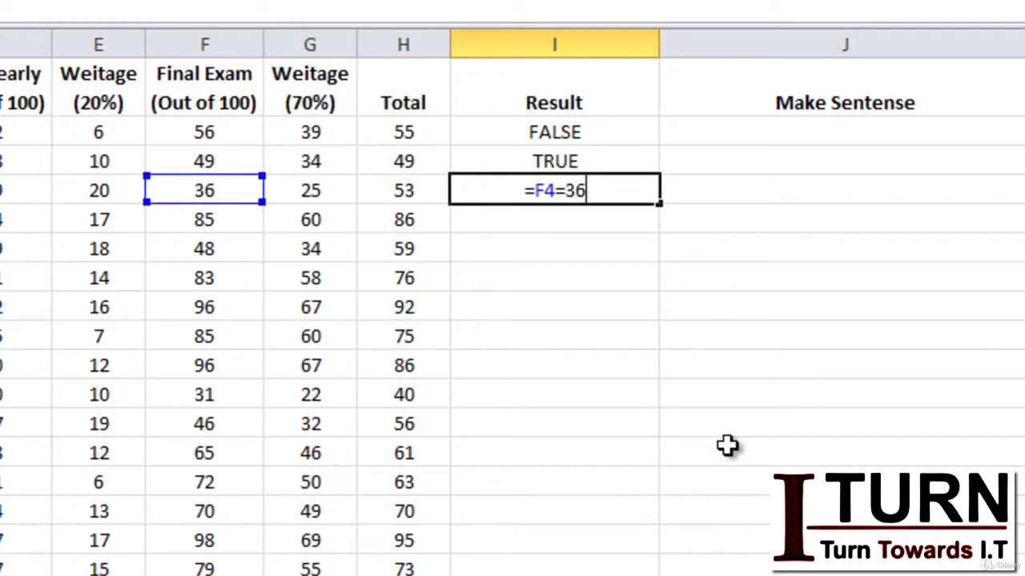
pyautogui.press('Return')
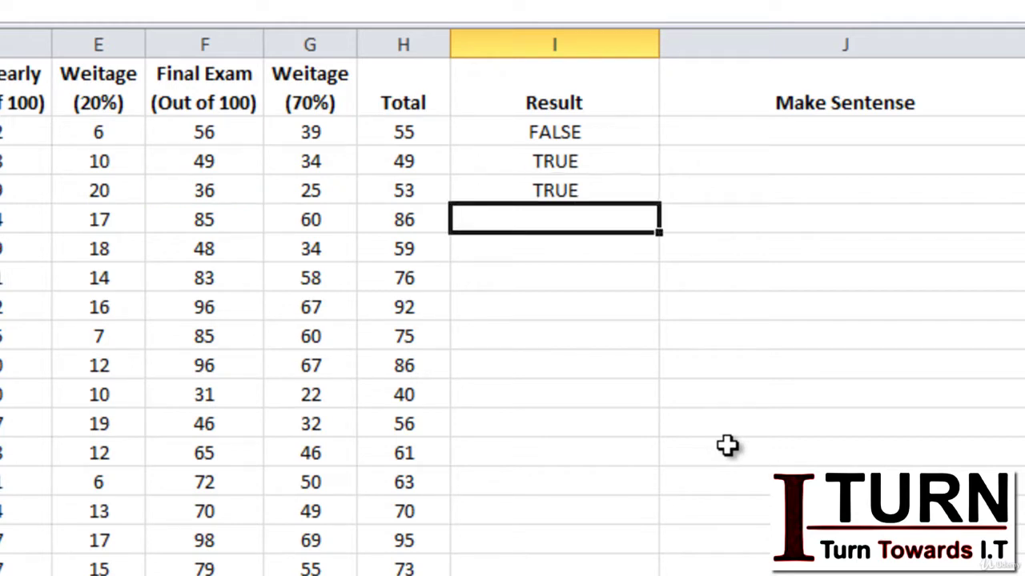
# - Enter the not-equal test =F5<>85 in Result cell I5 to check that row's final exam mark
pyautogui.write('=')
pyautogui.press('Left')
pyautogui.press('Left')
pyautogui.press('Left')
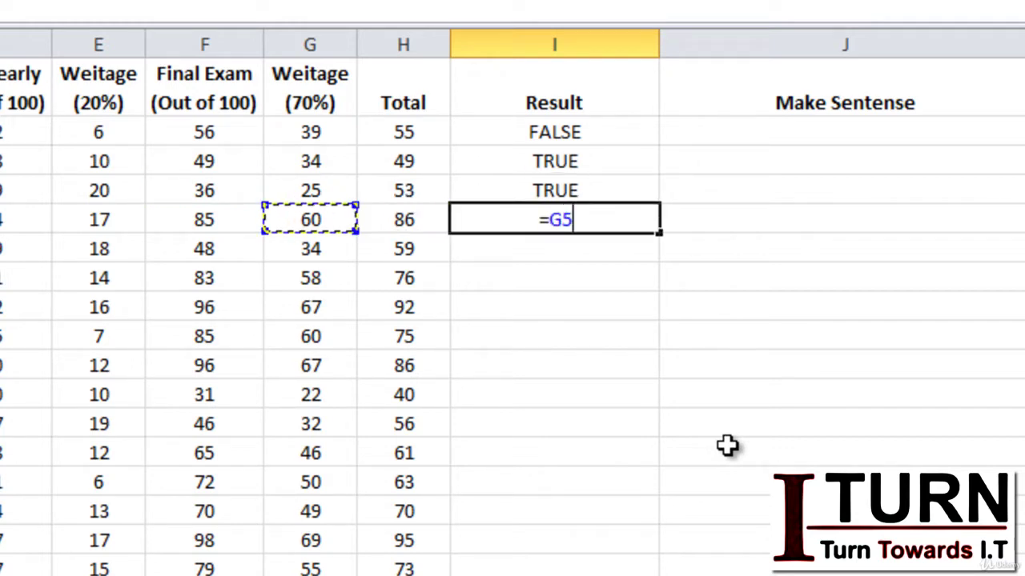
pyautogui.write('<>')
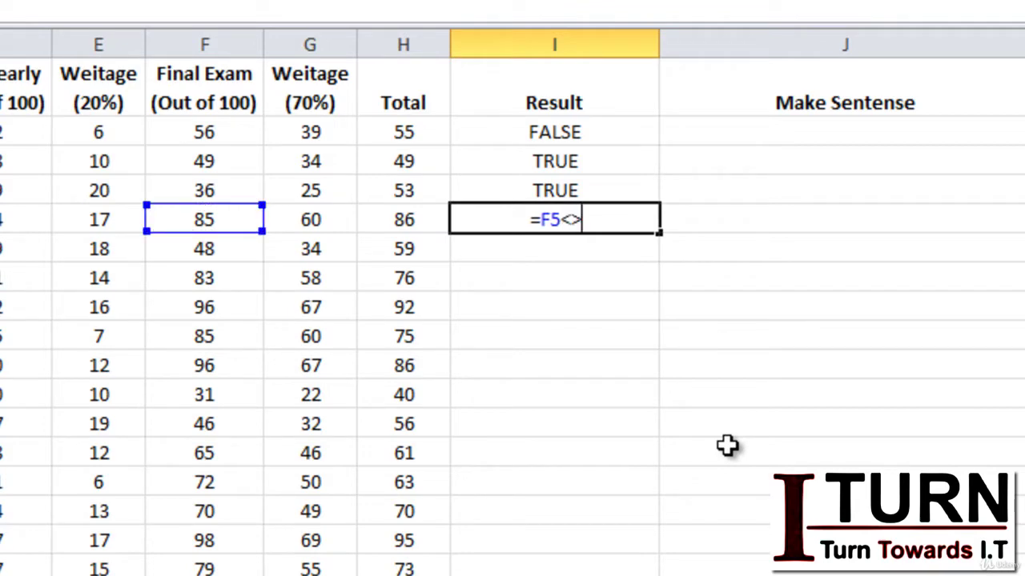
pyautogui.write('85')
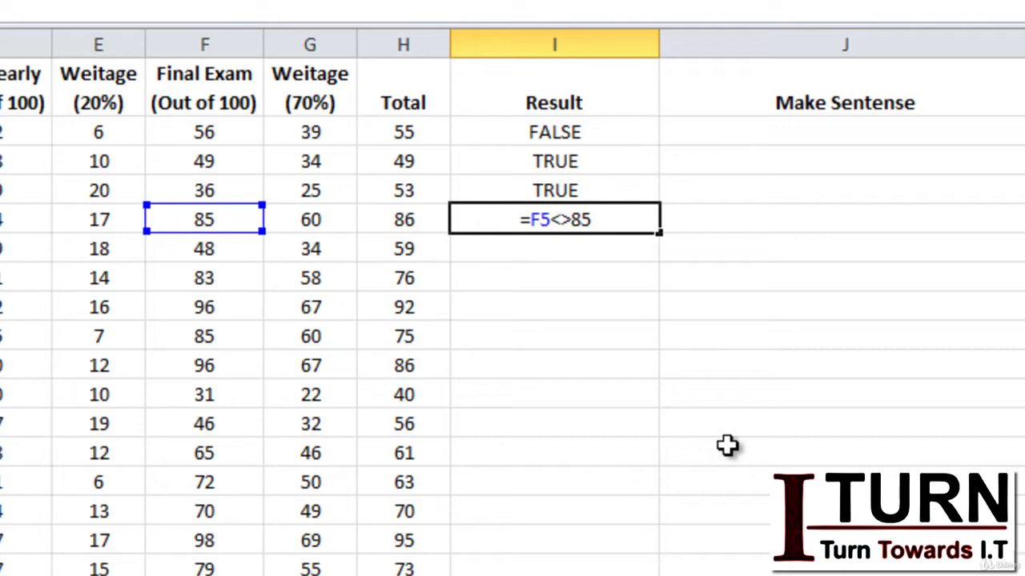
pyautogui.press('Return')
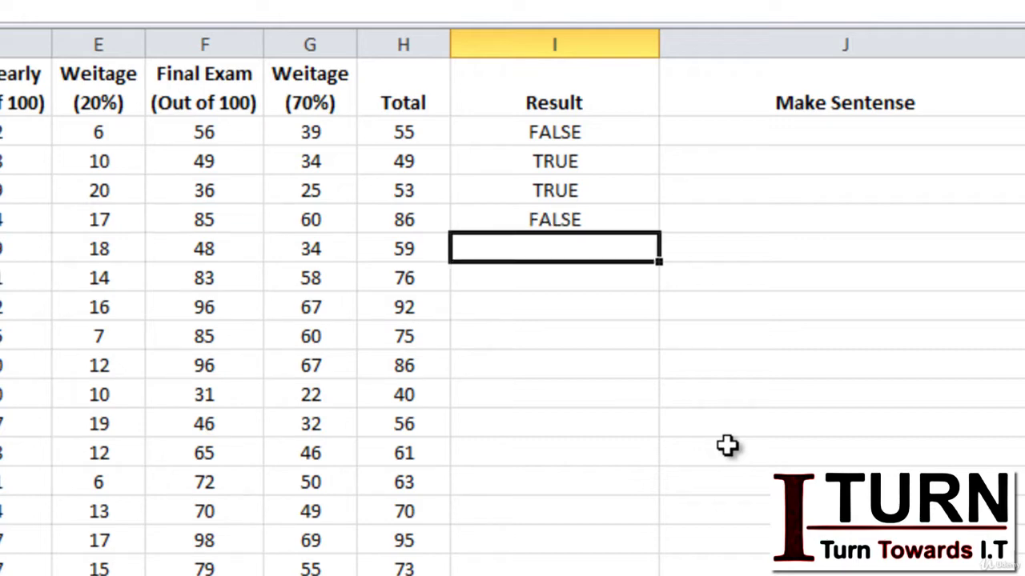
pyautogui.press('Up')
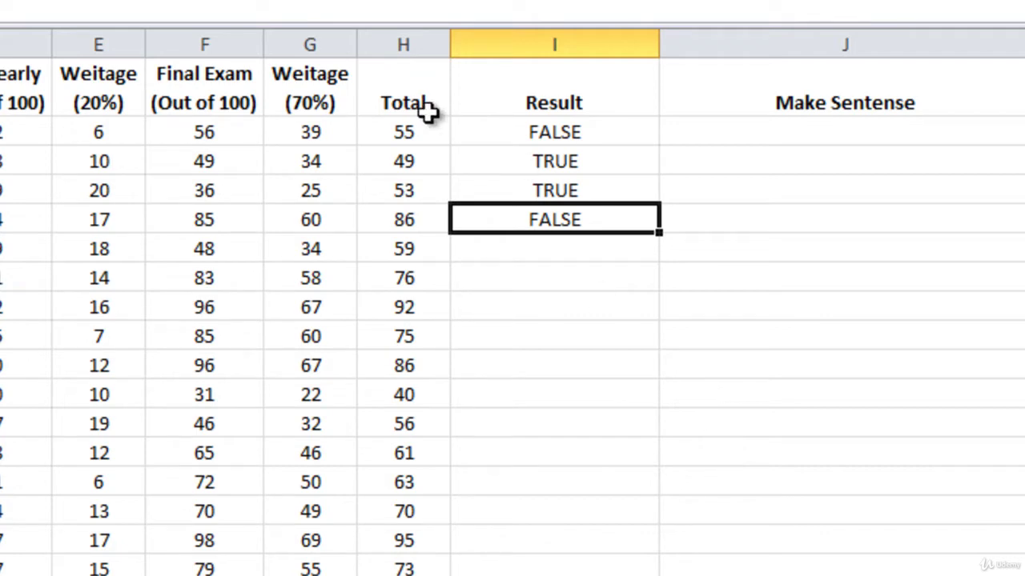
# - Show the total in H2 with decimal places, then restore its display to a whole number
pyautogui.click(419, 134)
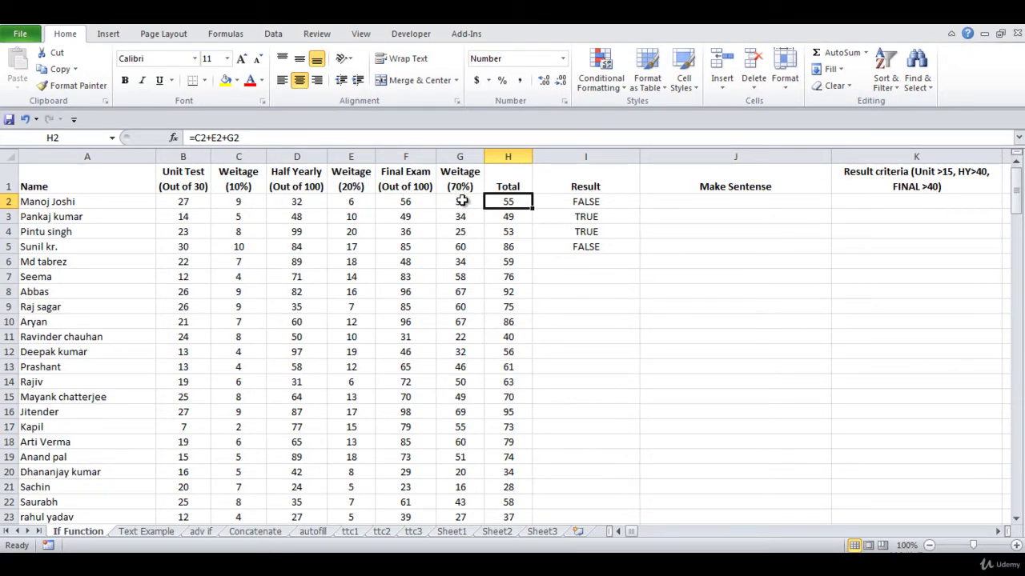
pyautogui.click(543, 83)
pyautogui.click(544, 84)
pyautogui.click(560, 82)
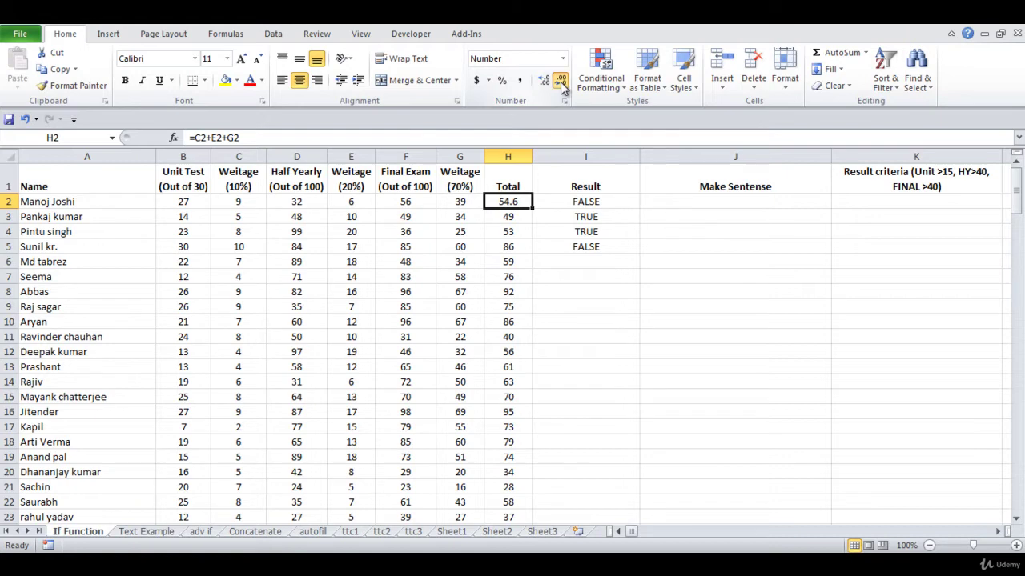
pyautogui.click(561, 82)
pyautogui.click(594, 282)
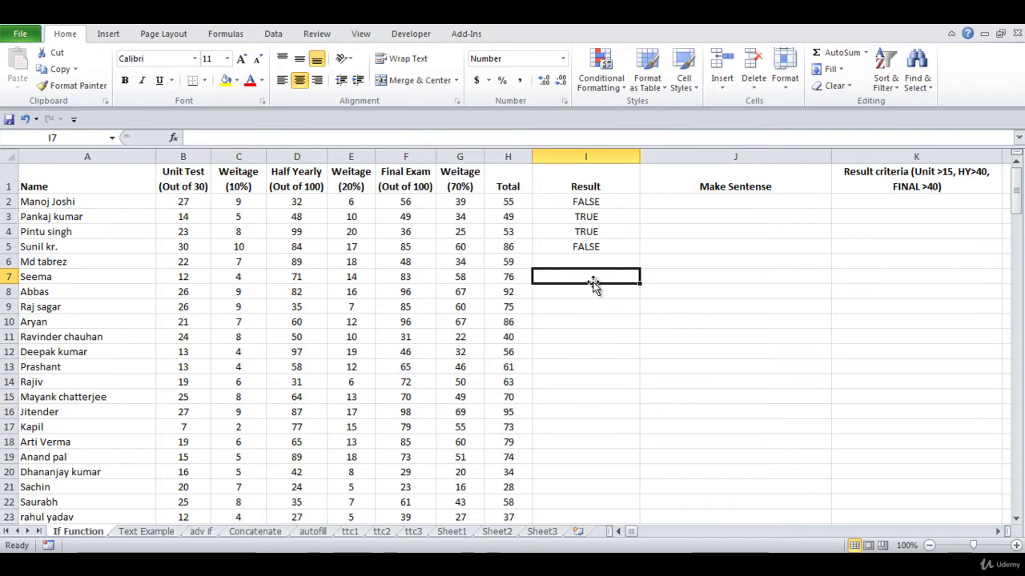
# - Clear the comparison formulas from Result cells I2 to I5
pyautogui.click(585, 202)
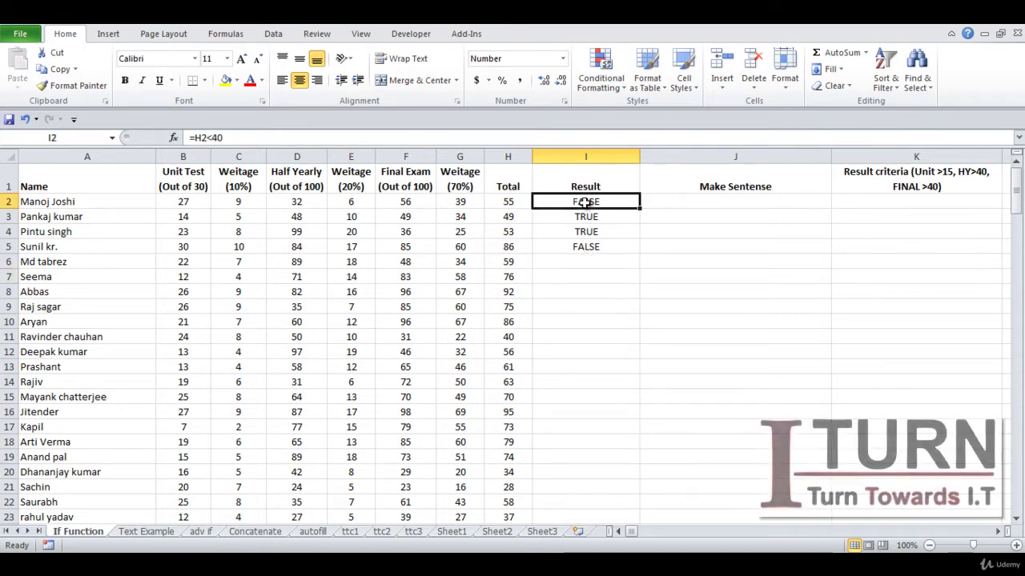
pyautogui.moveTo(585, 203); pyautogui.dragTo(587, 247)
pyautogui.press('Delete')
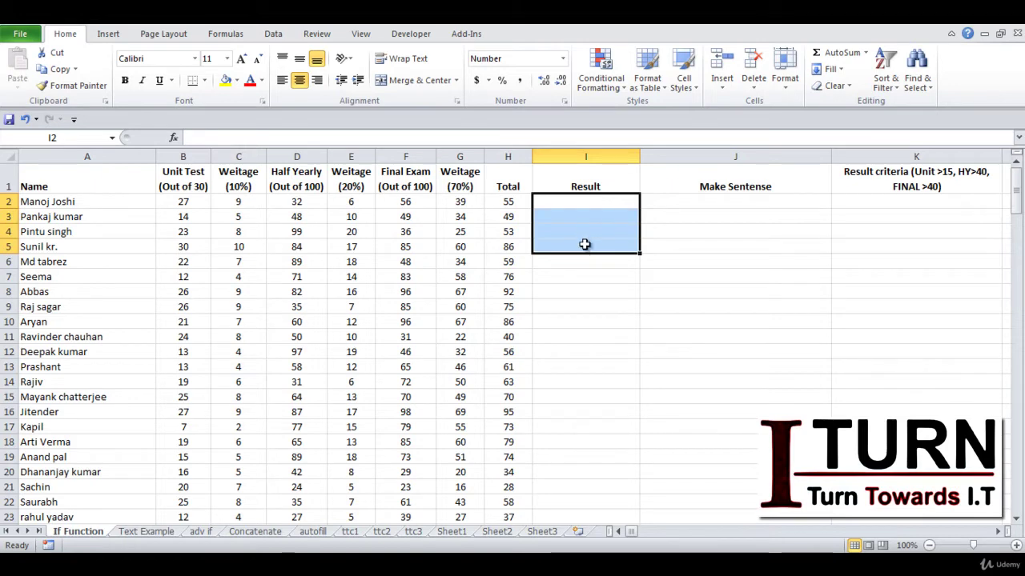
# - Enter =F2=>56 in Result cell I2 and accept the operator correction to =F2>=56
pyautogui.click(569, 204)
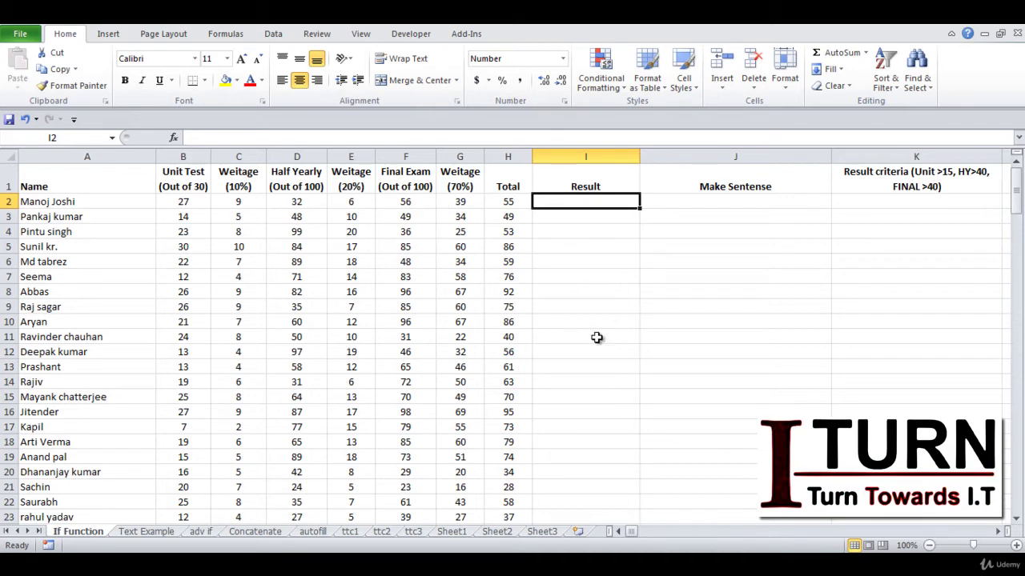
pyautogui.write('=')
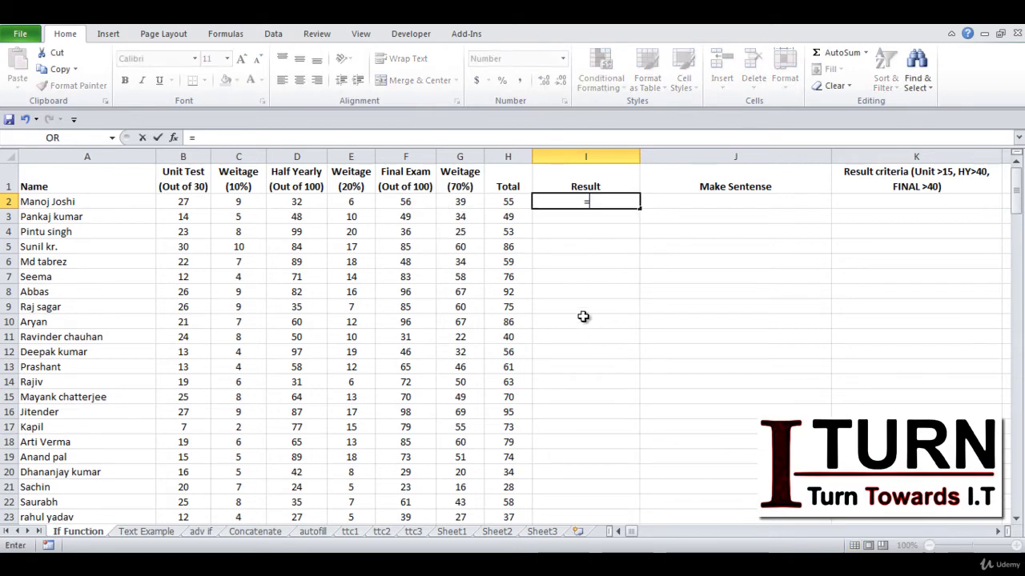
pyautogui.click(406, 202)
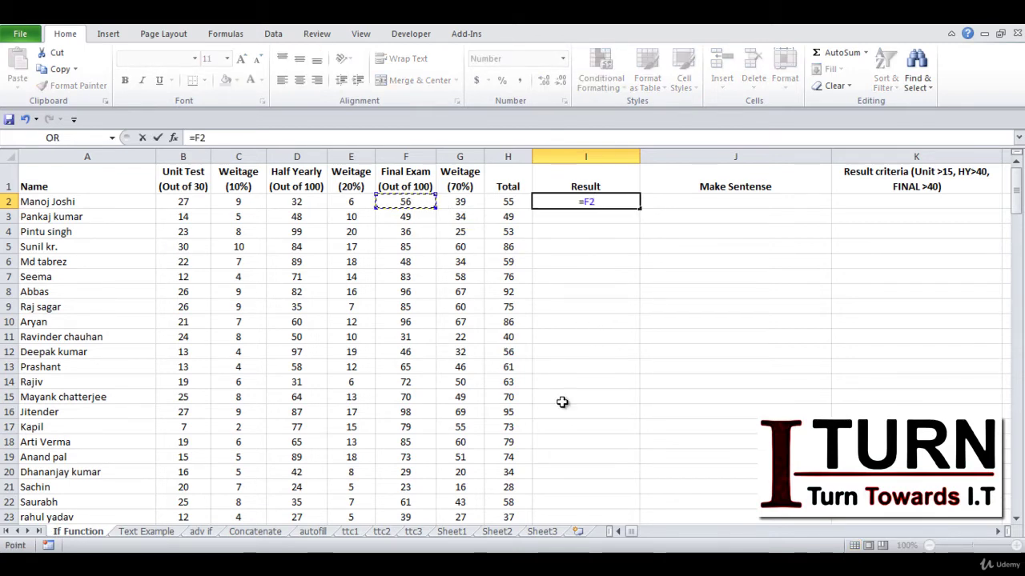
pyautogui.write('=>')
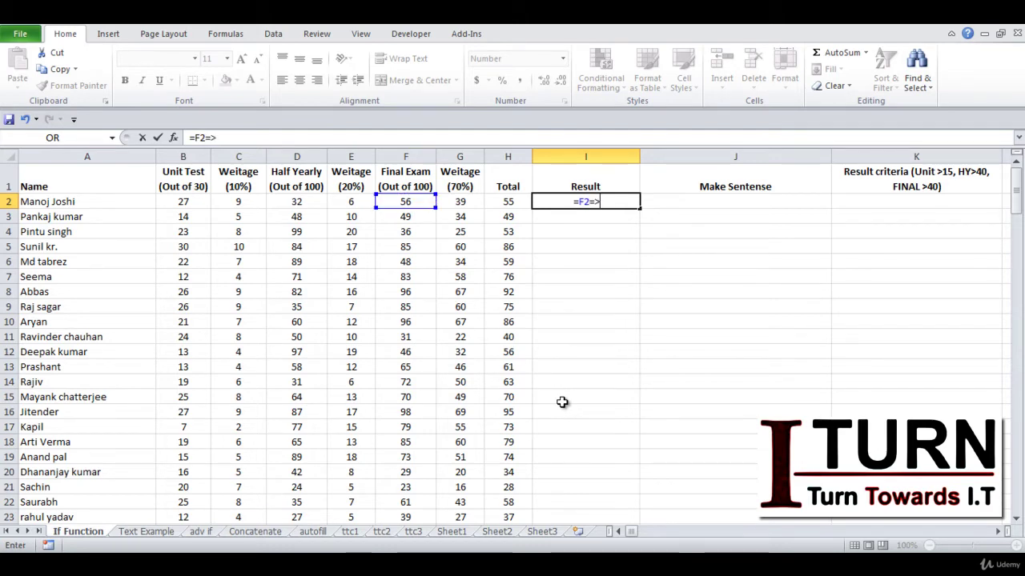
pyautogui.write('56')
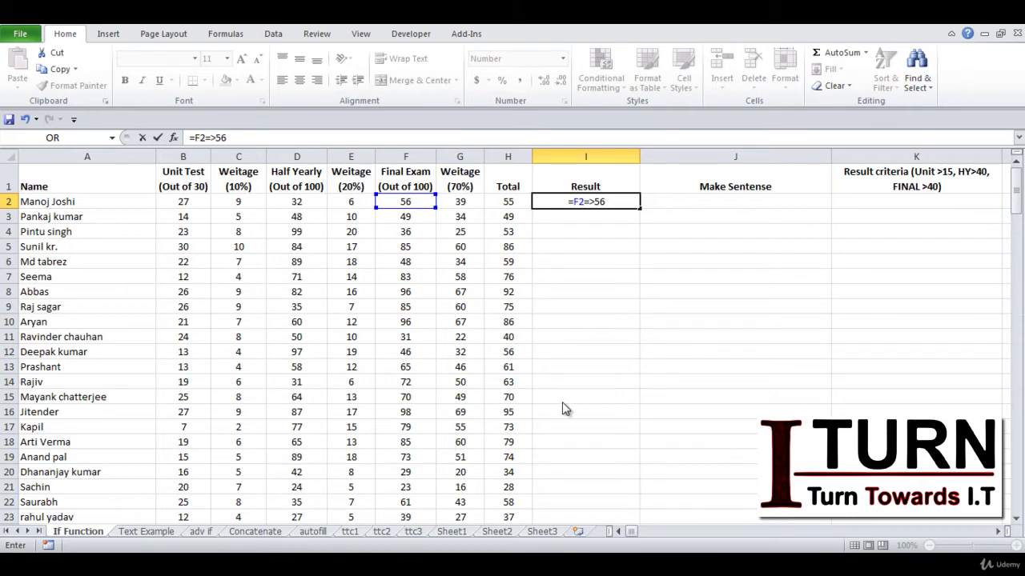
pyautogui.press('Return')
pyautogui.press('Return')
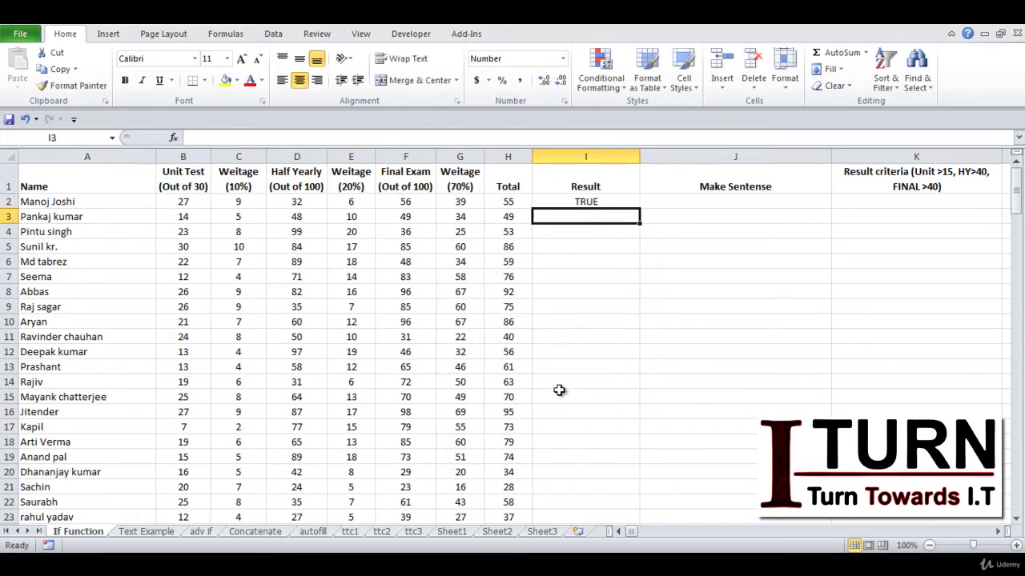
# - Delete the greater-than-or-equal test from Result cell I2
pyautogui.click(602, 202)
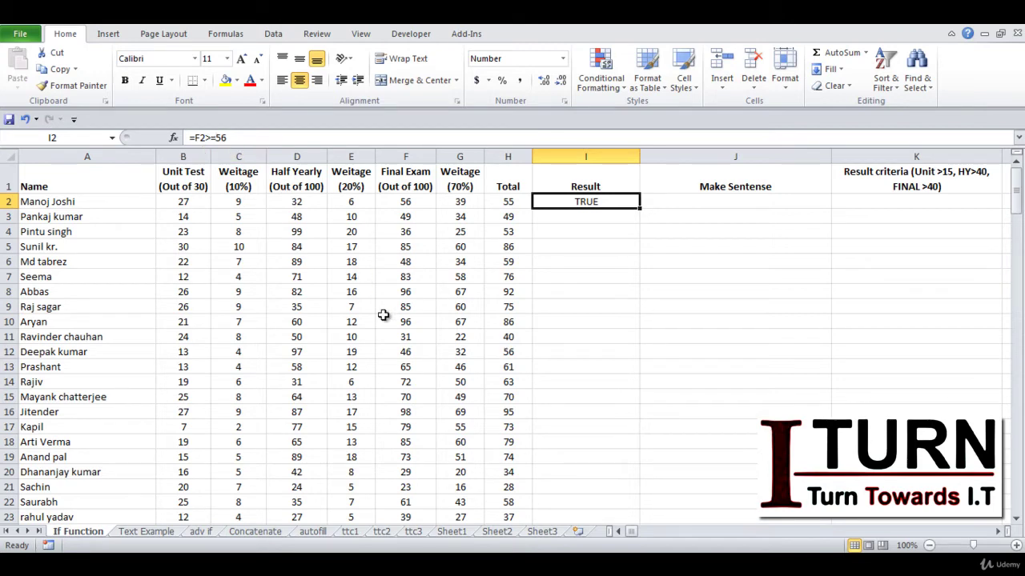
pyautogui.press('Delete')
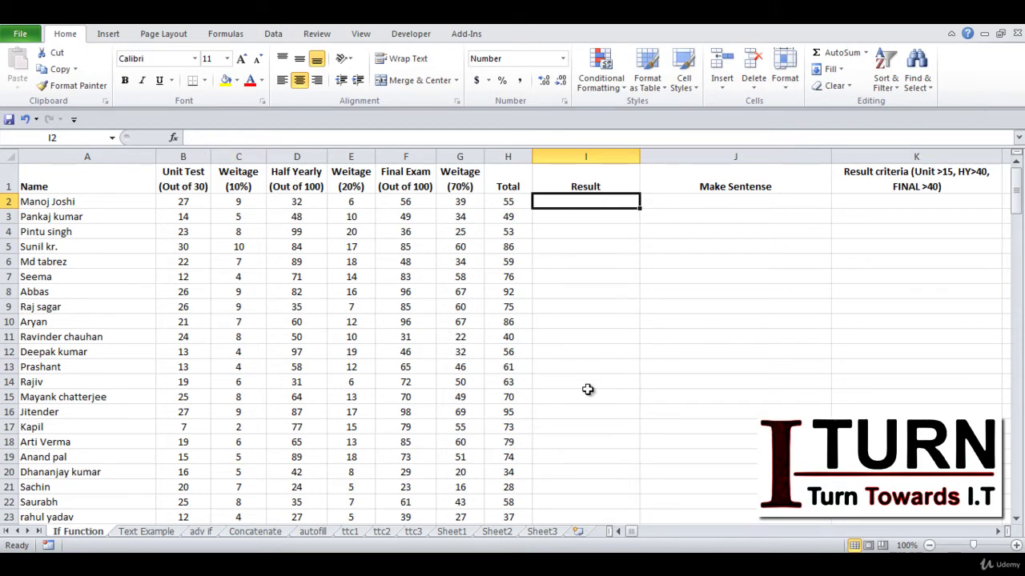
pyautogui.click(593, 291)
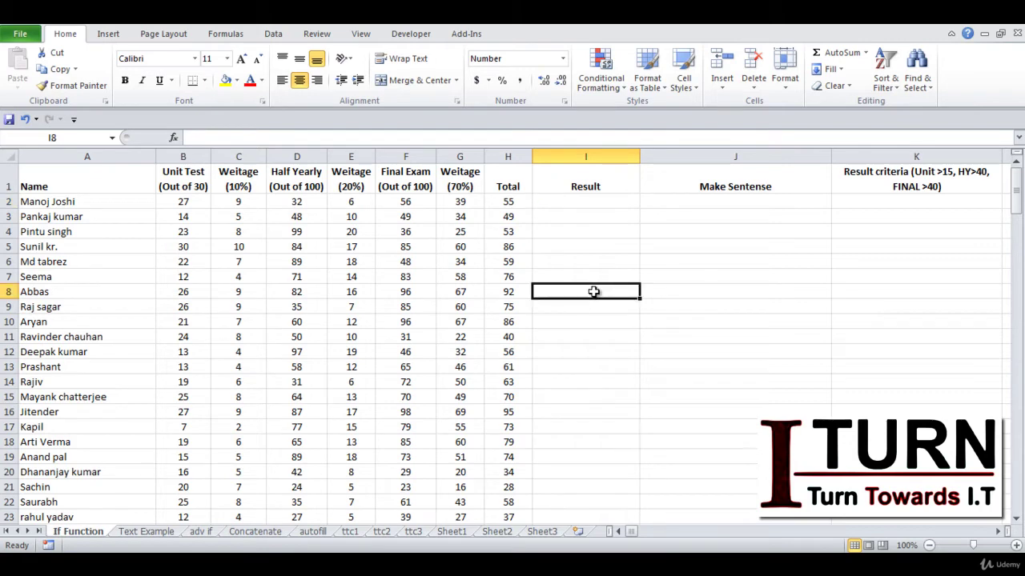
# - Enter the comparison formula =H2<40 in Result cell I2
pyautogui.click(573, 199)
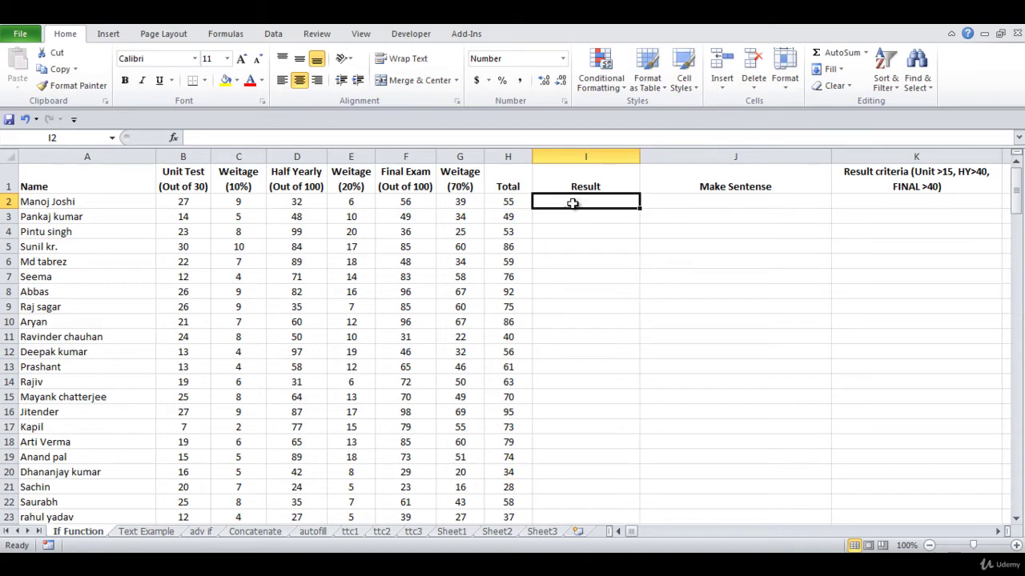
pyautogui.write('=')
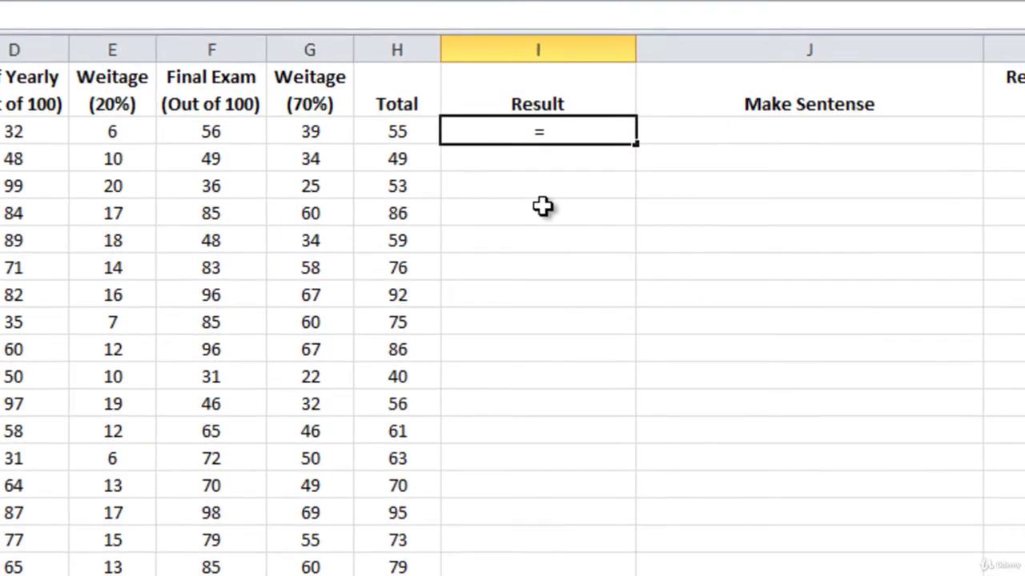
pyautogui.press('Left')
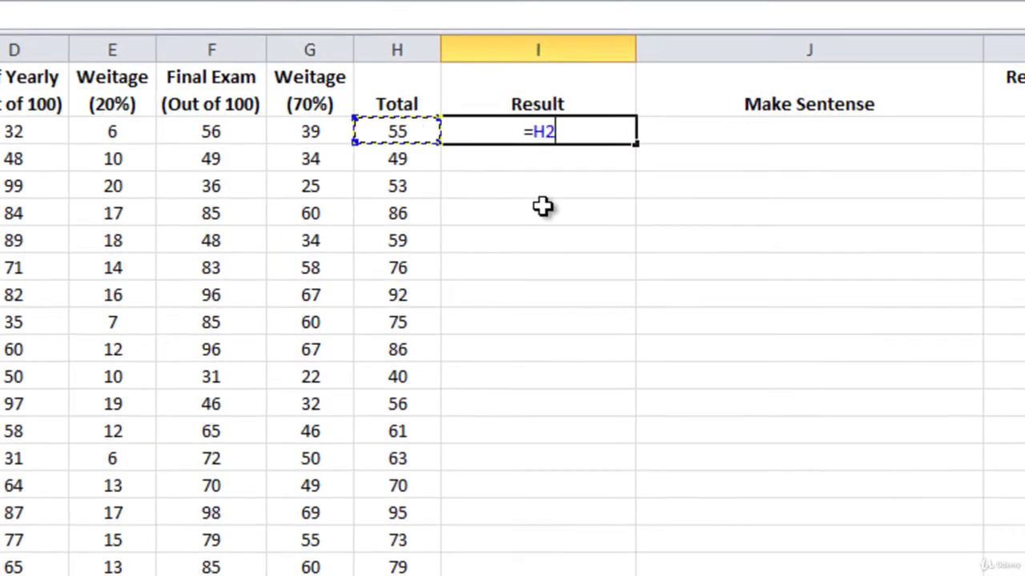
pyautogui.write('<40')
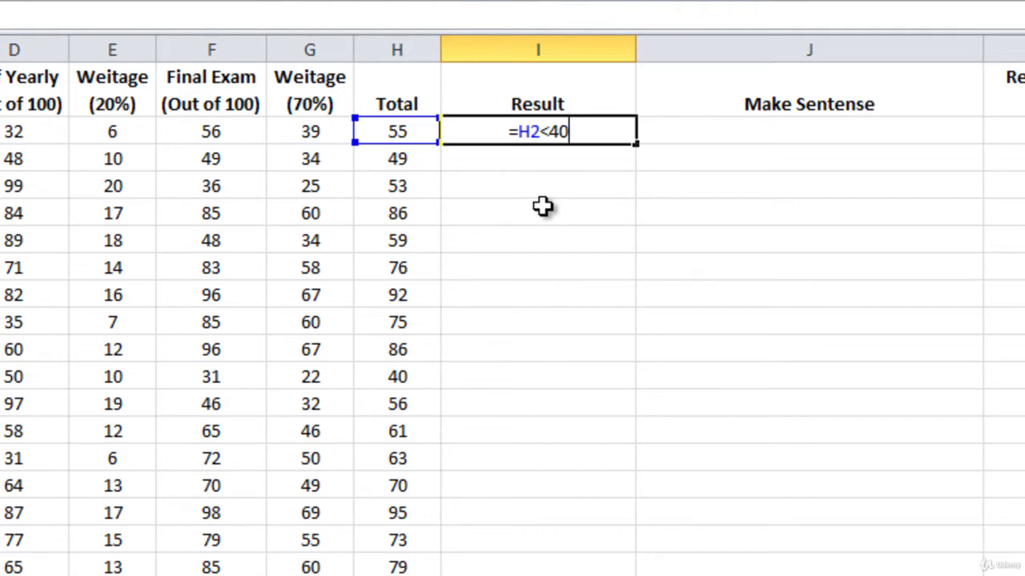
pyautogui.press('Return')
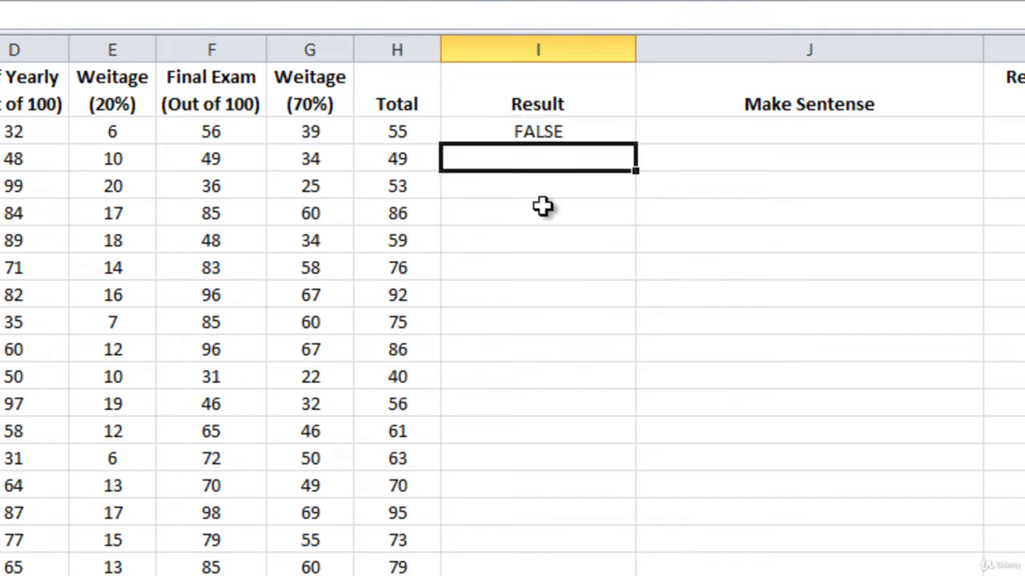
# - Copy the I2 comparison down the Result column and check it against the totals in H20 and H21
pyautogui.click(600, 137)
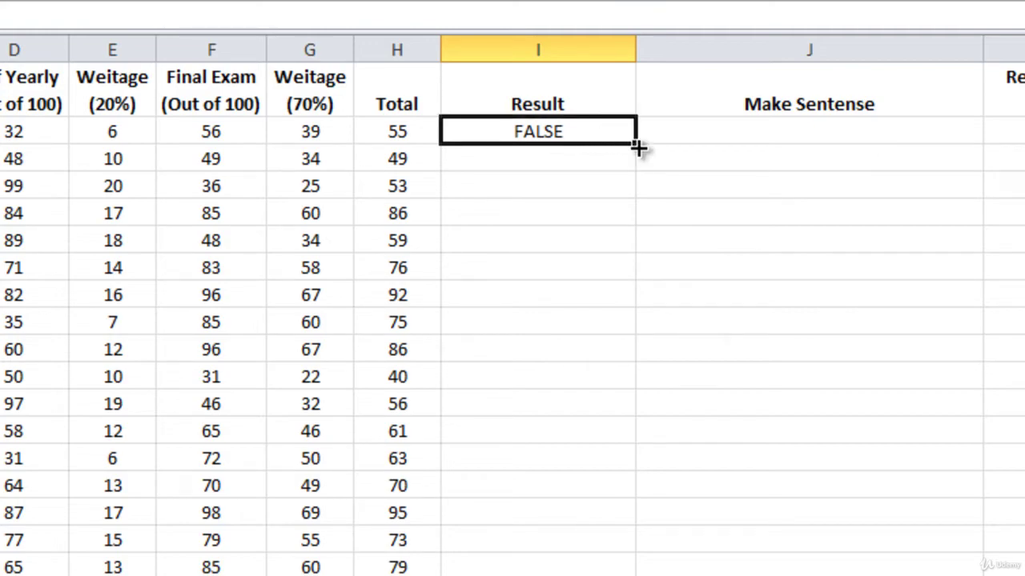
pyautogui.doubleClick(637, 145)
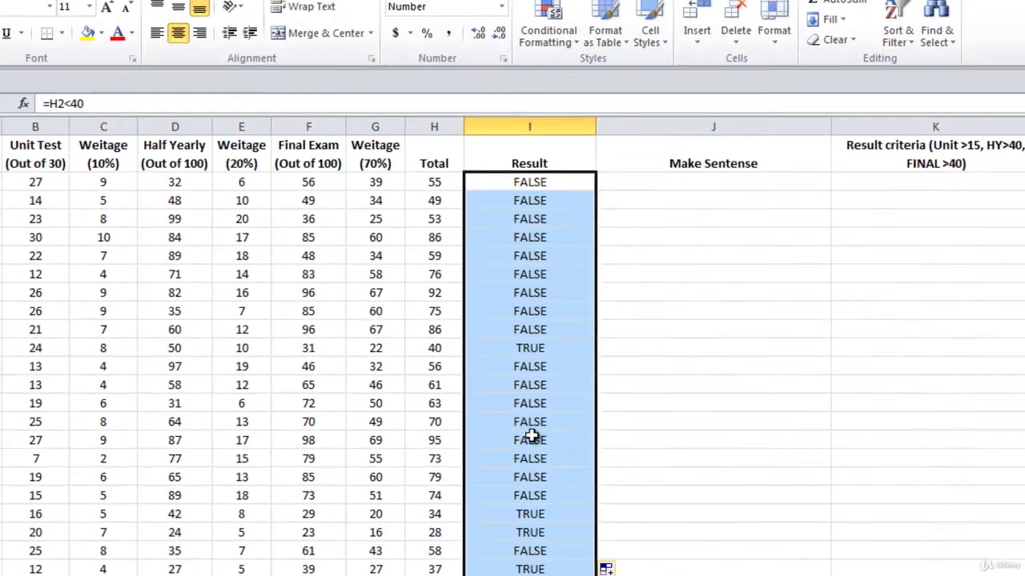
pyautogui.click(522, 514)
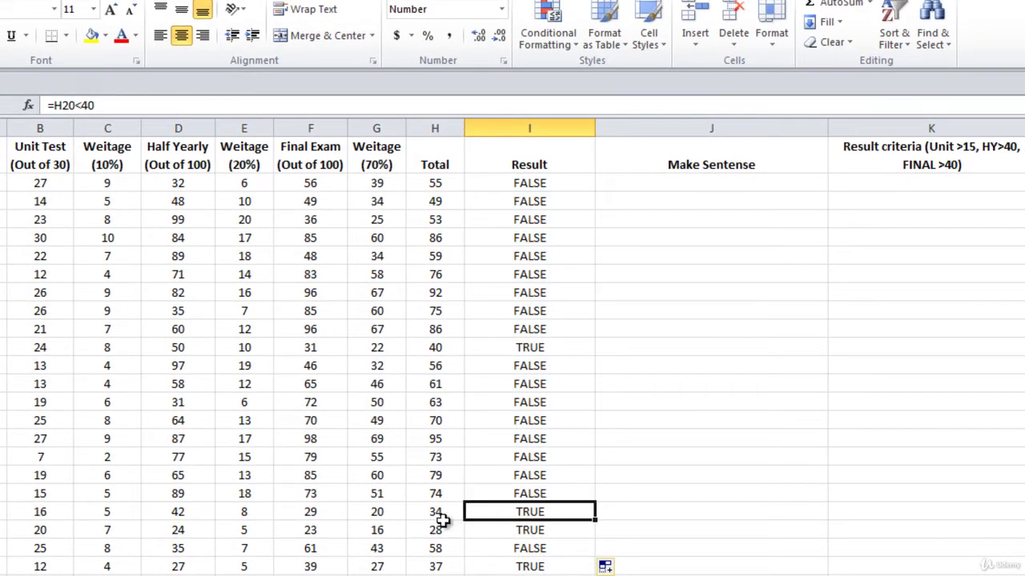
pyautogui.click(437, 525)
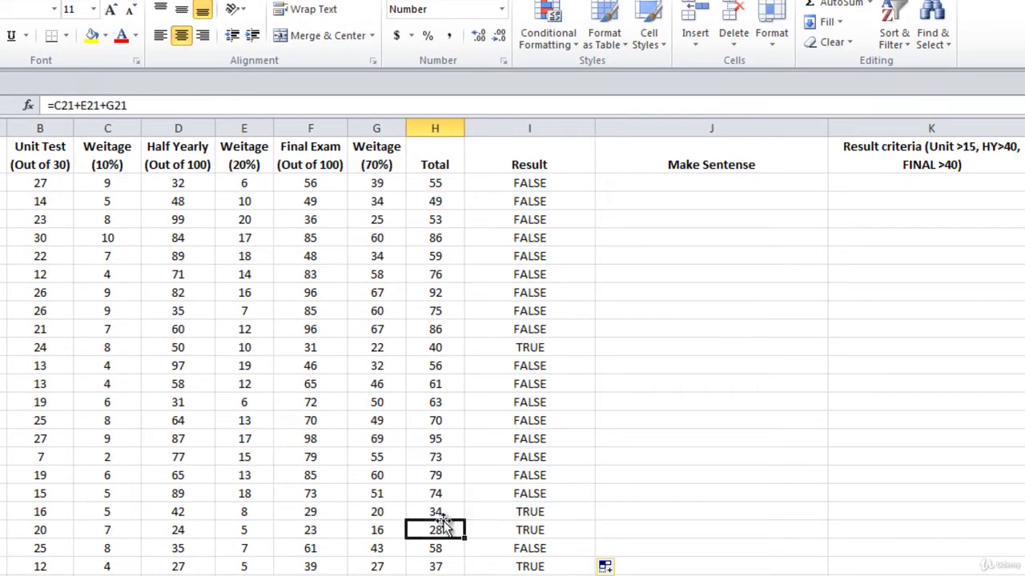
pyautogui.click(439, 515)
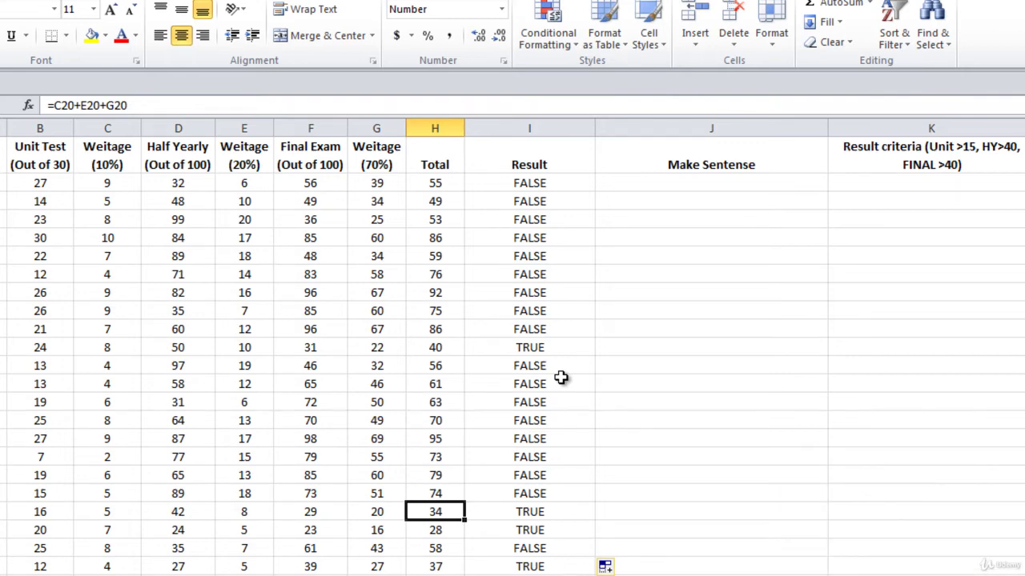
# - Clear the less-than-40 comparison formulas from the whole Result column, starting at I2
pyautogui.click(537, 185)
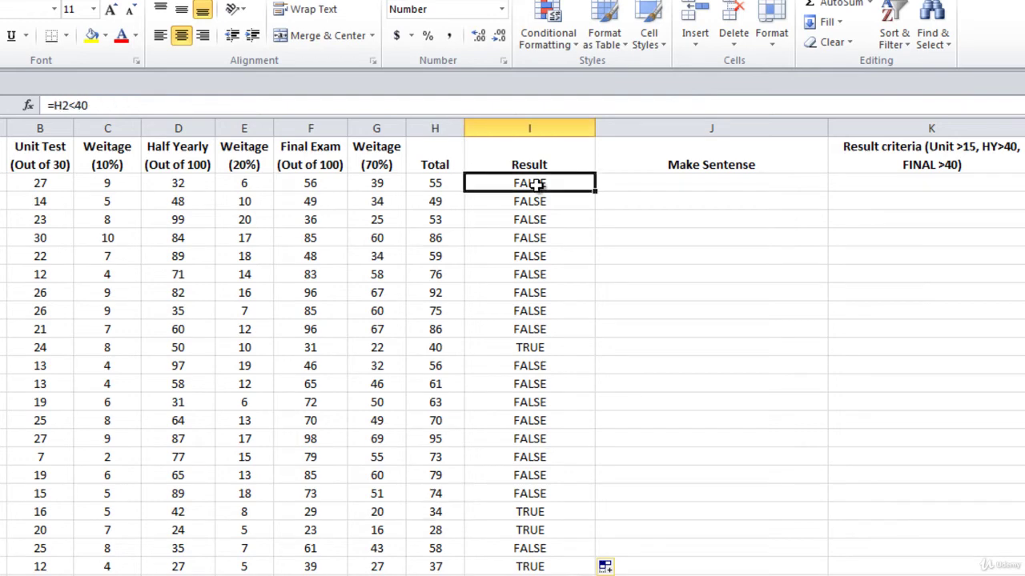
pyautogui.hotkey('ctrl', 'shift', 'Down')
pyautogui.press('Delete')
pyautogui.scroll(10, 536, 183)
# - Start an IF formula in Result cell I2 with H2<40 as its logical test
pyautogui.click(504, 184)
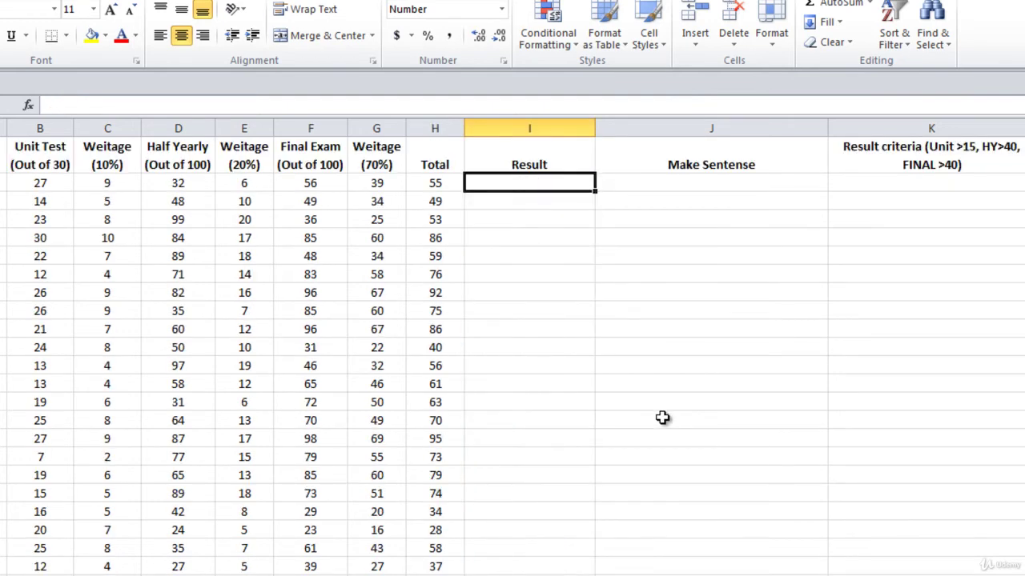
pyautogui.write('=if')
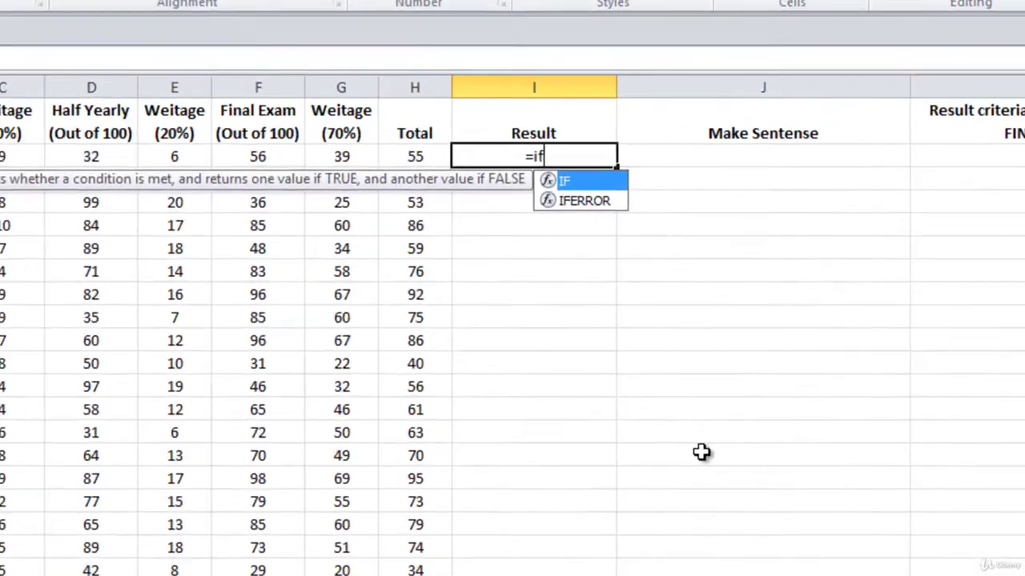
pyautogui.press('Tab')
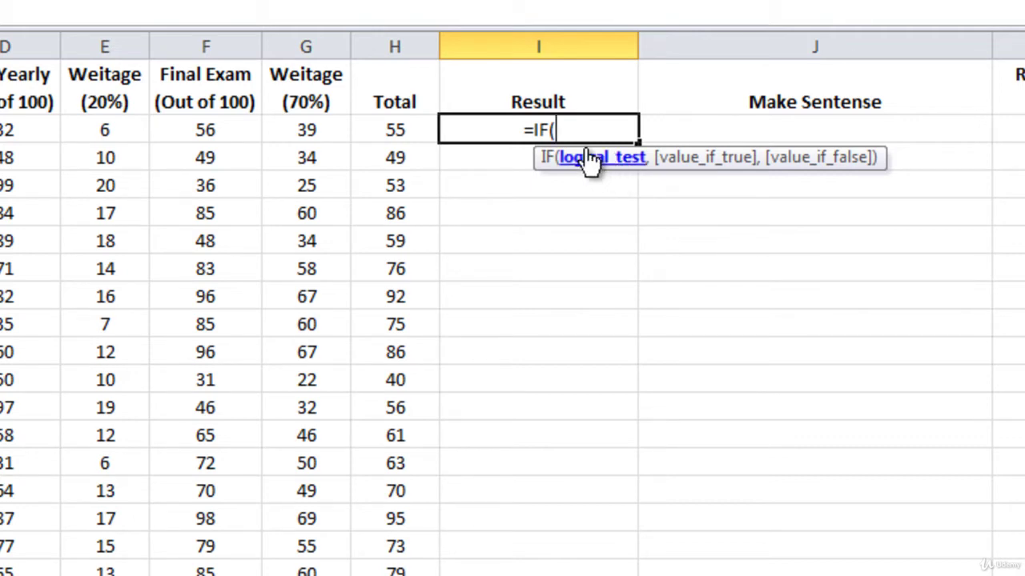
pyautogui.click(396, 130)
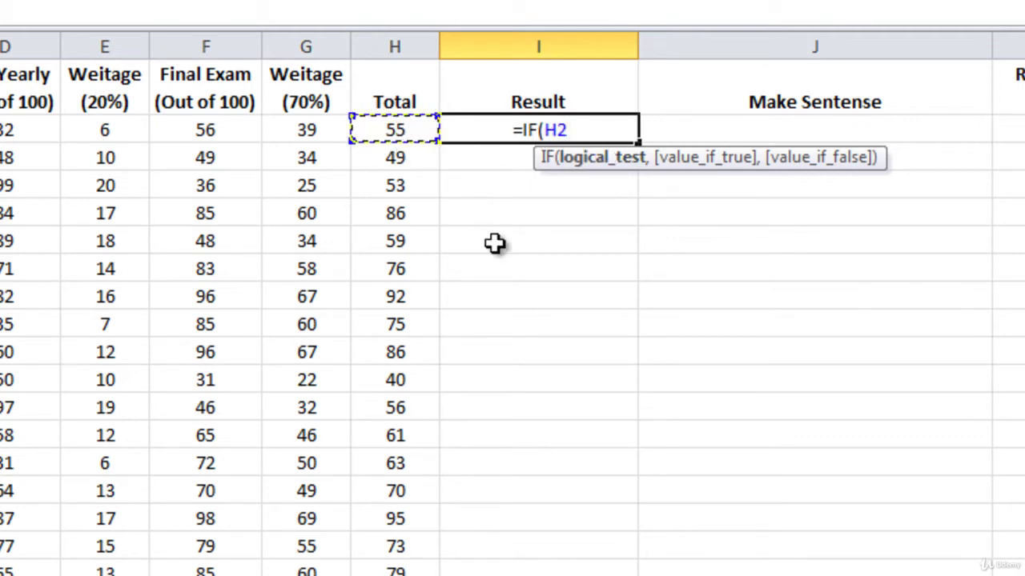
pyautogui.write('<')
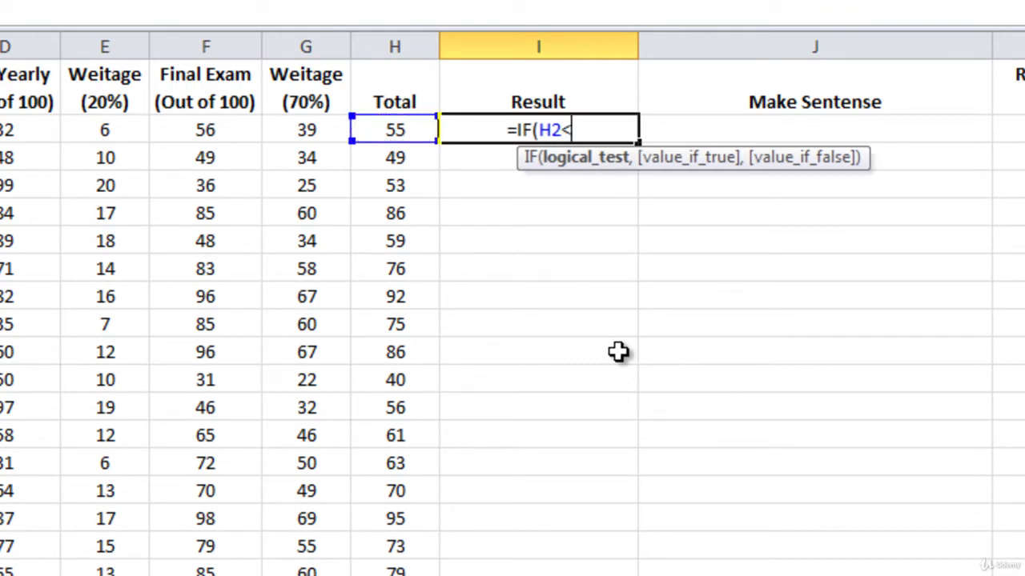
pyautogui.write('40')
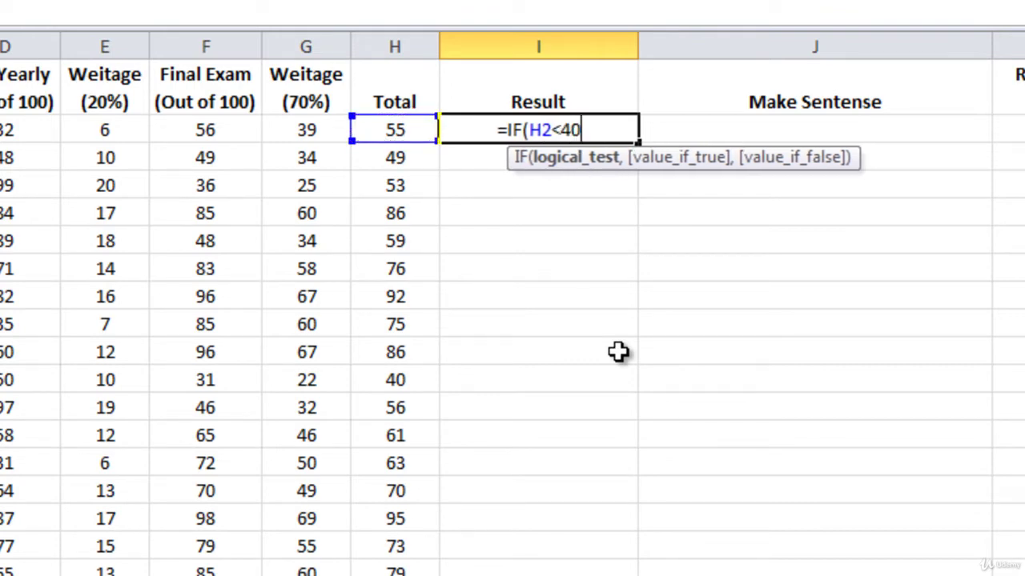
pyautogui.write(',')
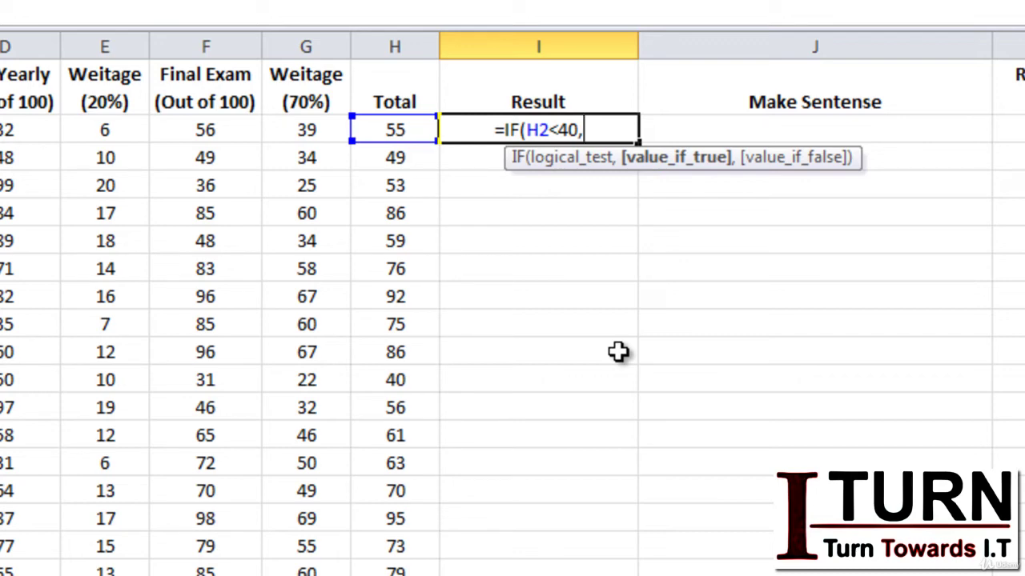
# - Complete the I2 formula with "Fail" if true and "Pass" if false, and copy it down the Result column
pyautogui.write('"F')
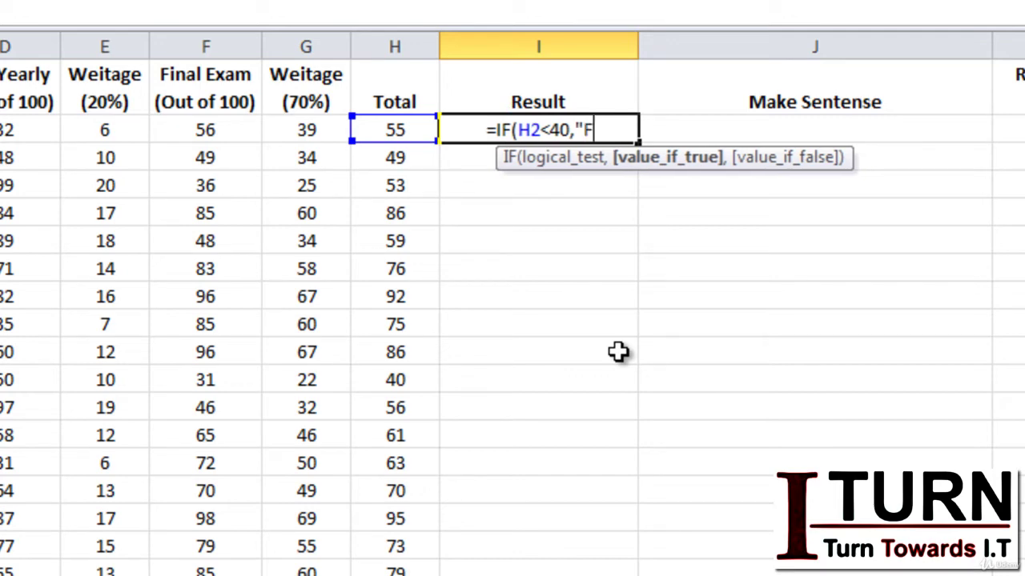
pyautogui.write('ail",')
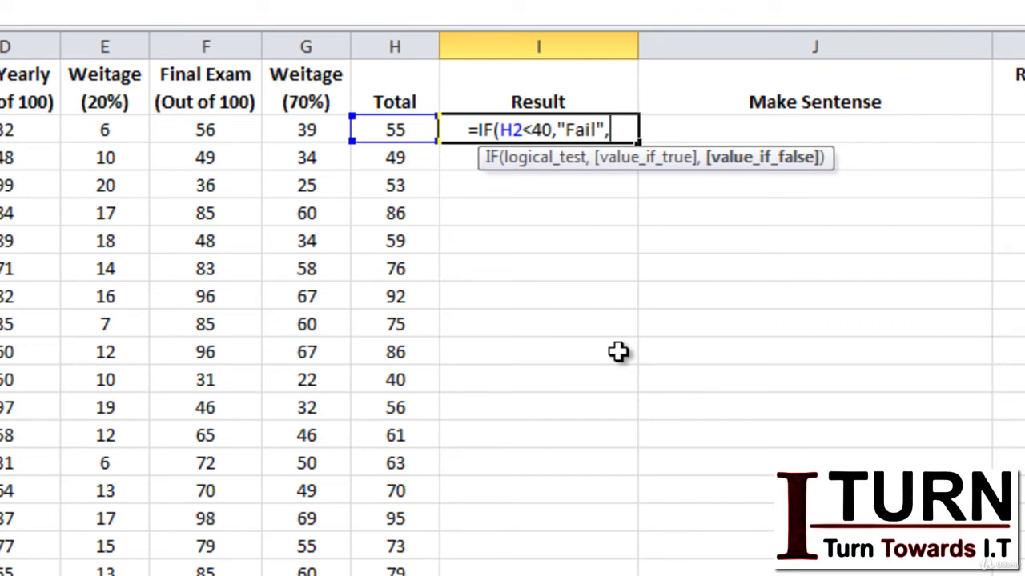
pyautogui.write('"')
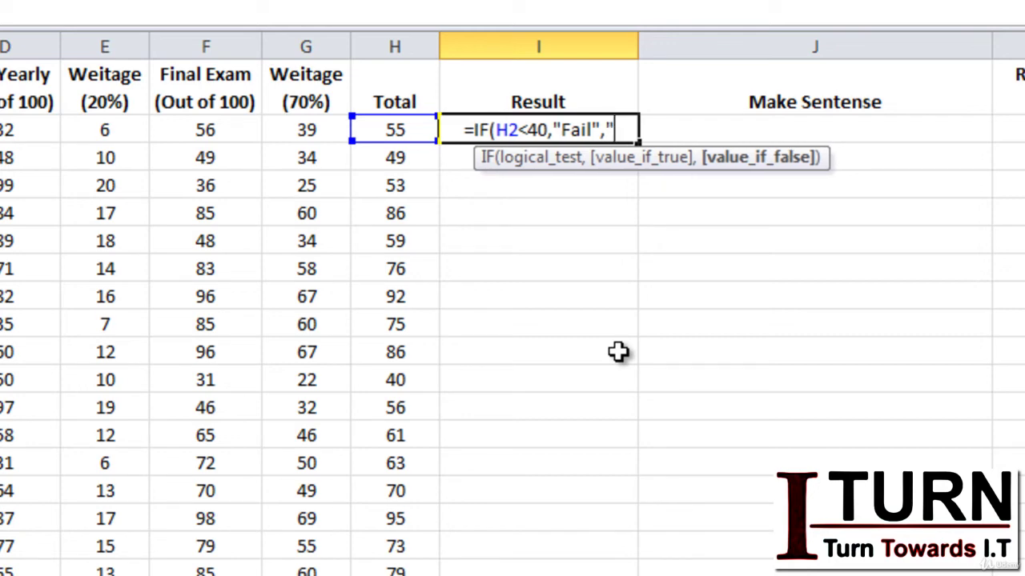
pyautogui.write('Pass"')
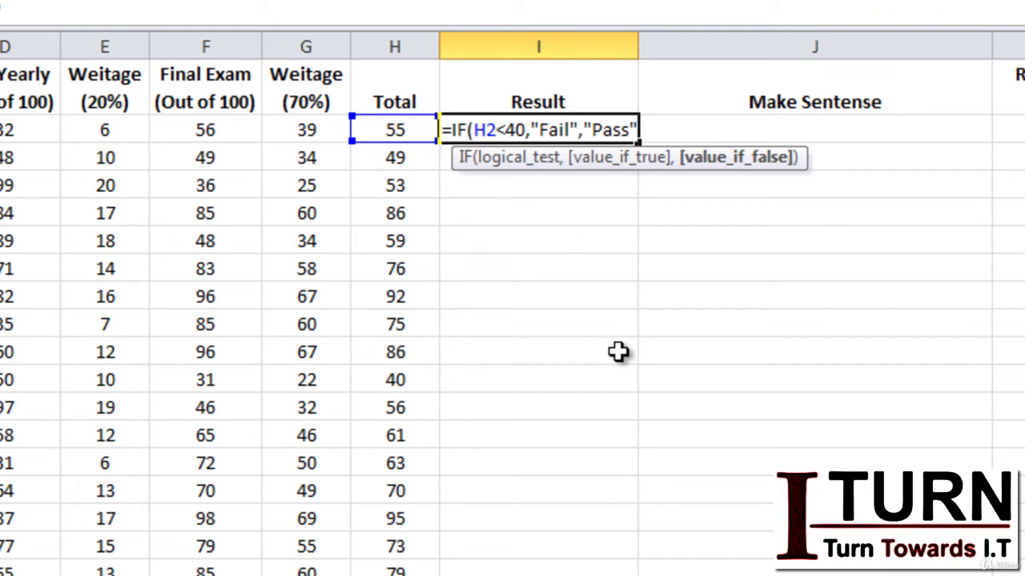
pyautogui.write(')')
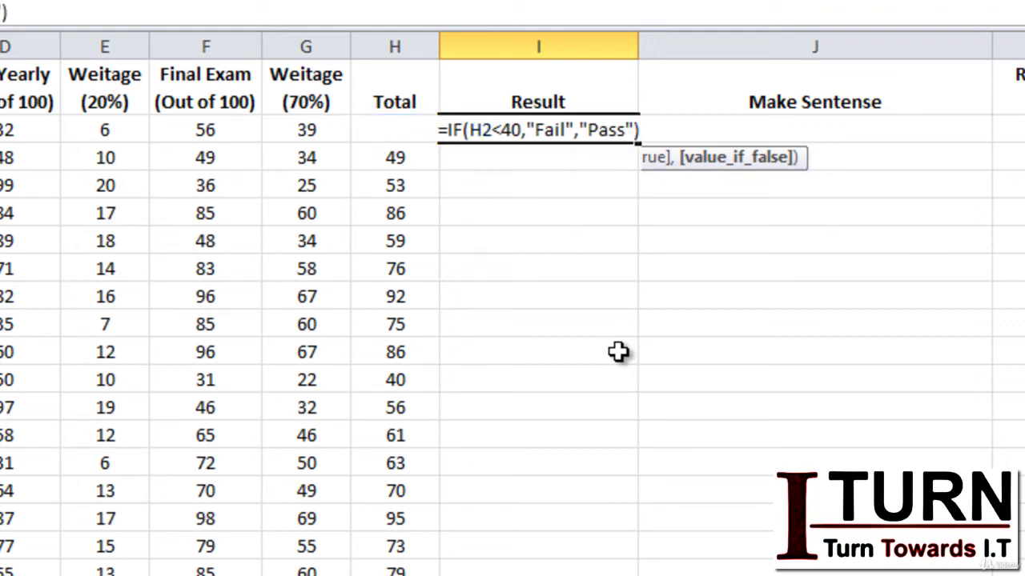
pyautogui.press('Return')
pyautogui.click(613, 133)
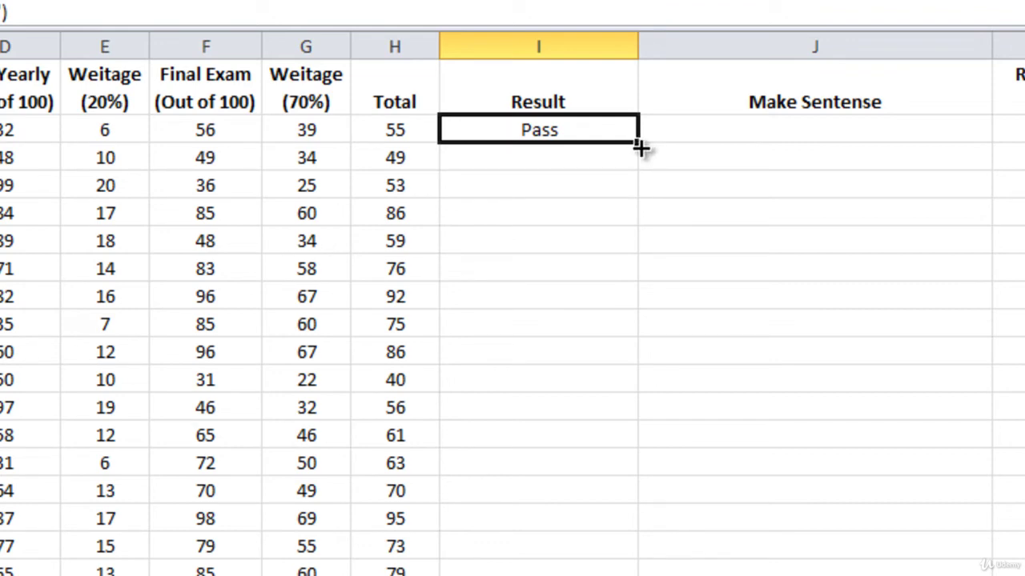
pyautogui.doubleClick(638, 146)
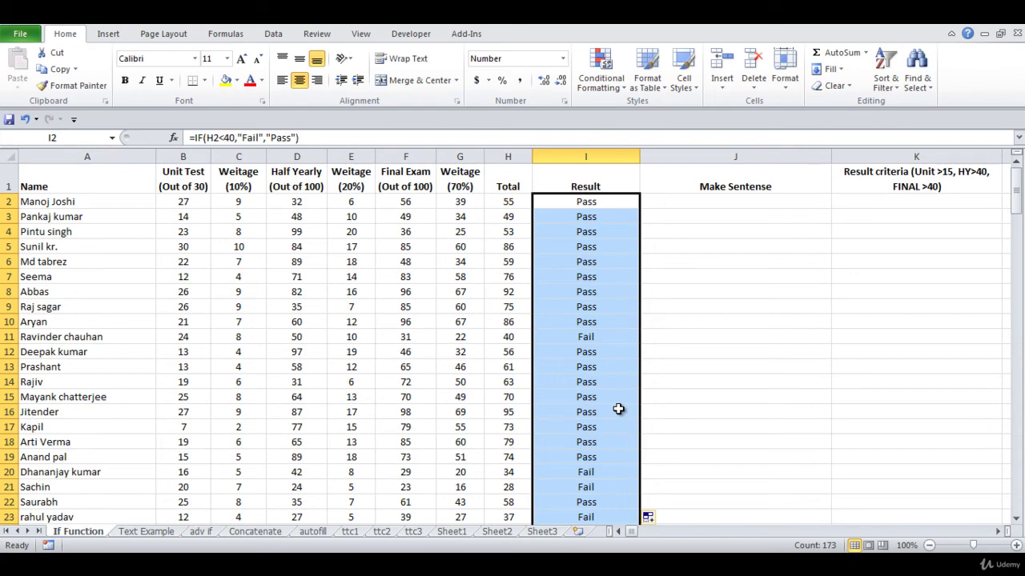
# - Enter NE as a sample value in Make Sentence cell J2
pyautogui.click(734, 200)
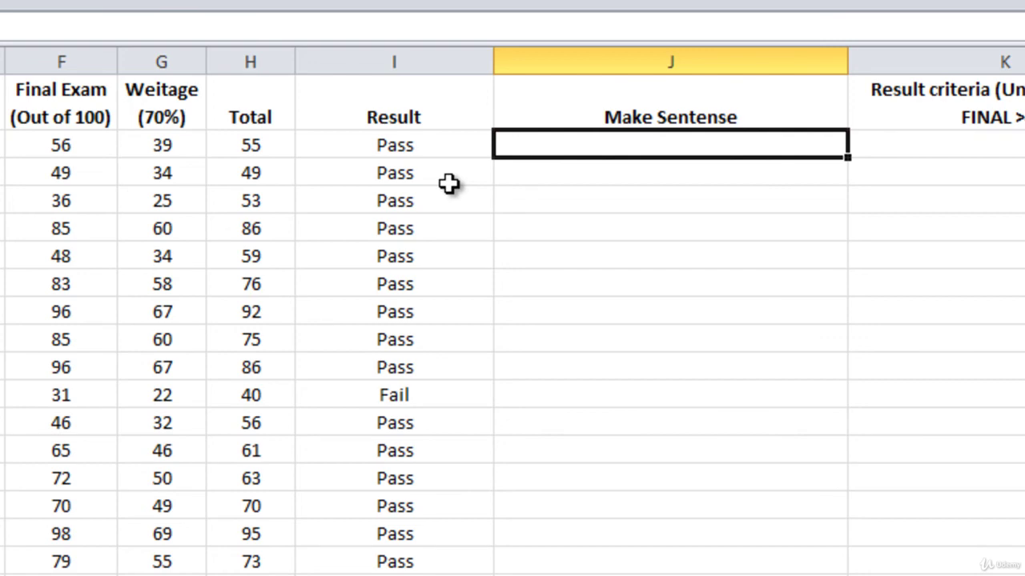
pyautogui.write('NE')
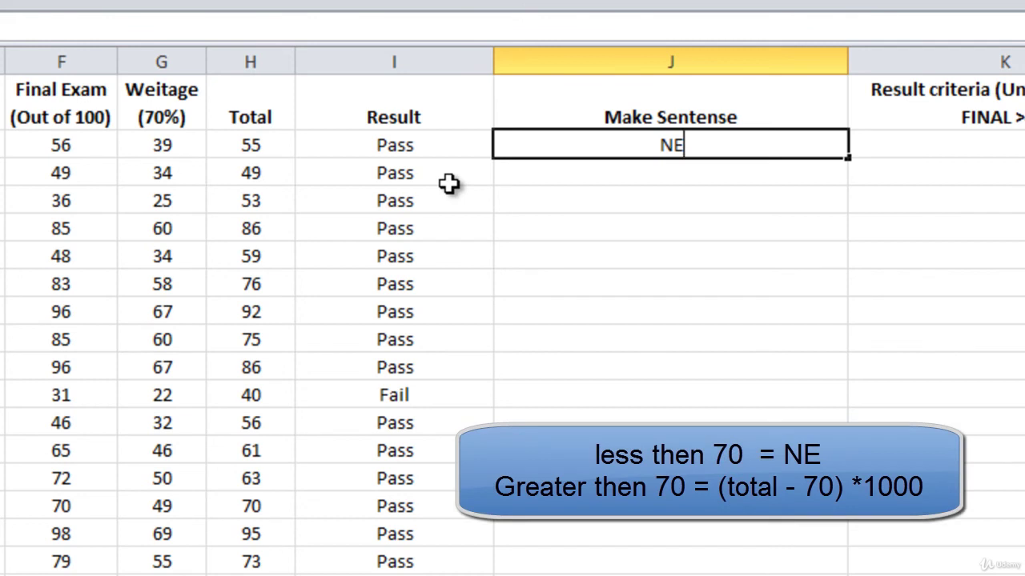
pyautogui.press('Return')
pyautogui.press('Up')
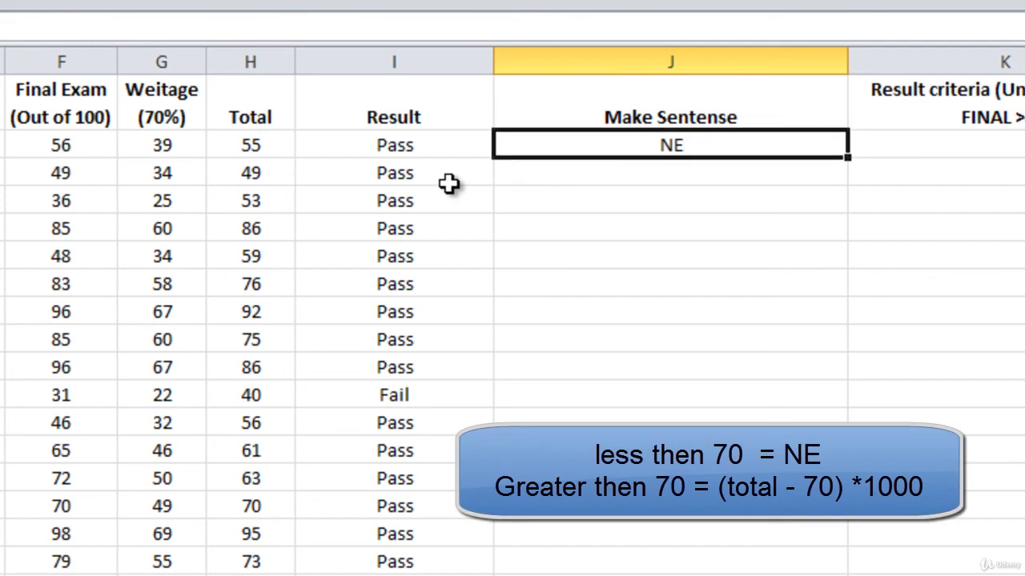
# - Enter the sample values 74, 4 and 4000 in Make Sentence cells J3 to J5
pyautogui.press('Down')
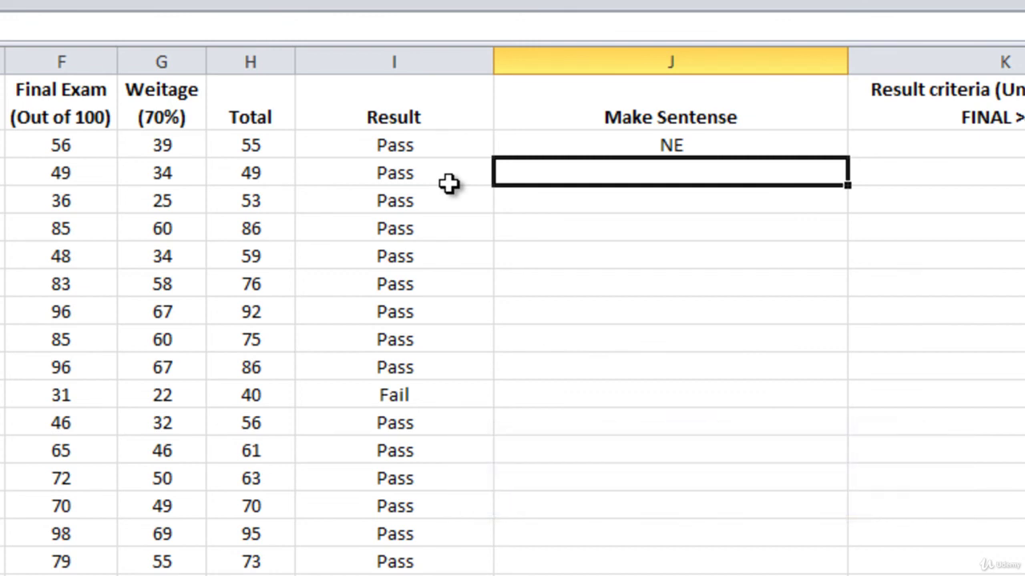
pyautogui.write('74')
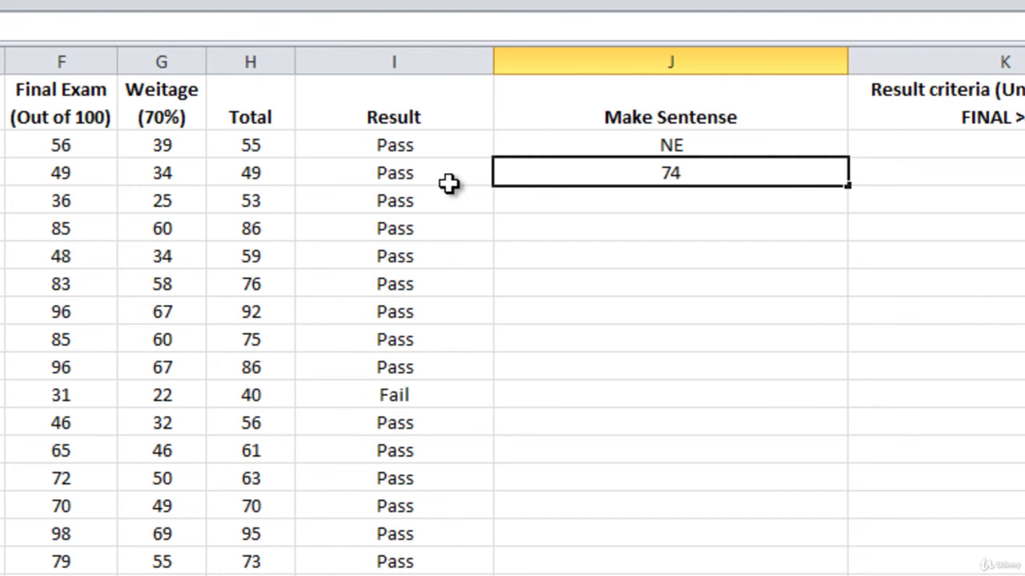
pyautogui.press('Return')
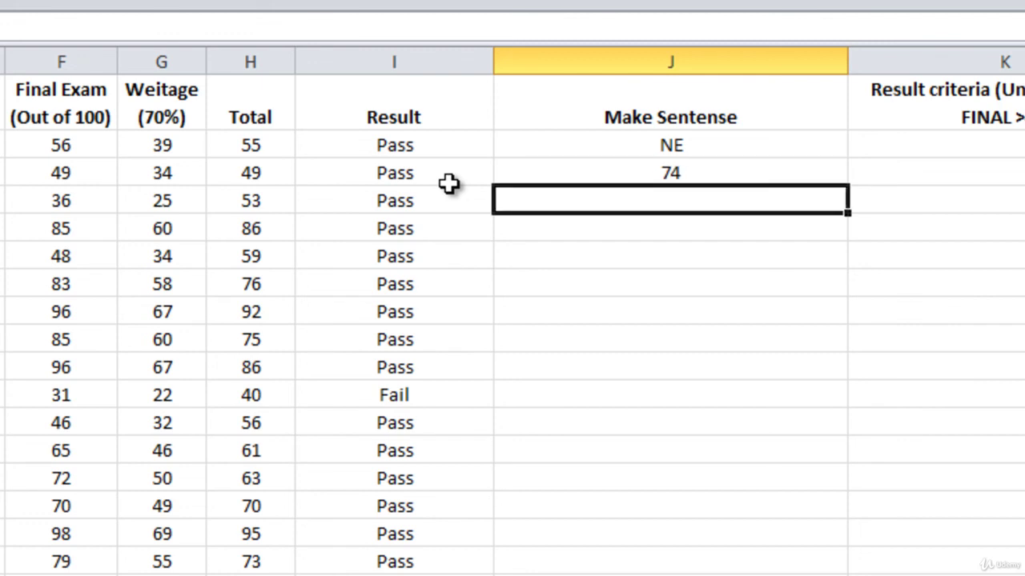
pyautogui.write('4')
pyautogui.press('Return')
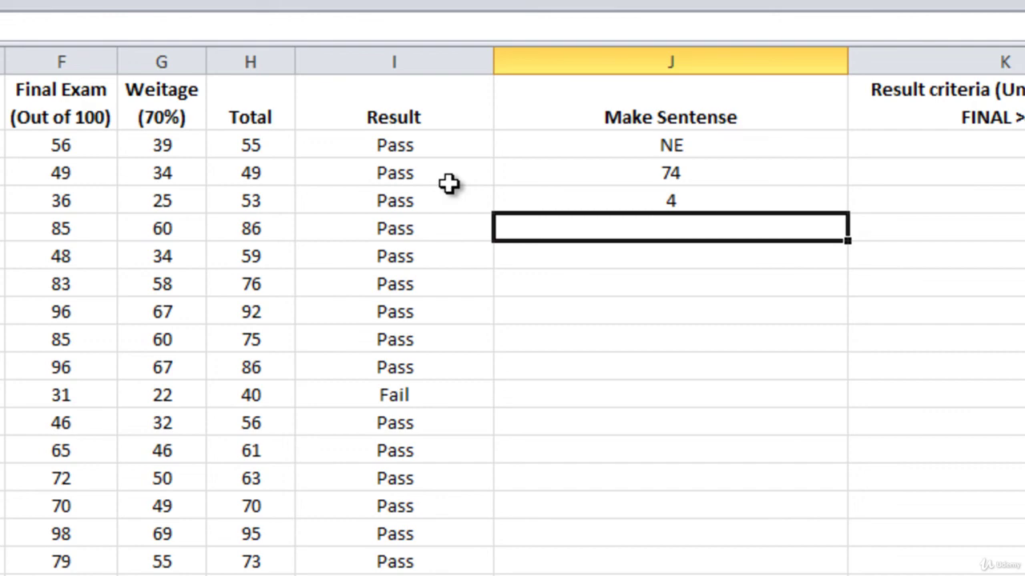
pyautogui.write('4000')
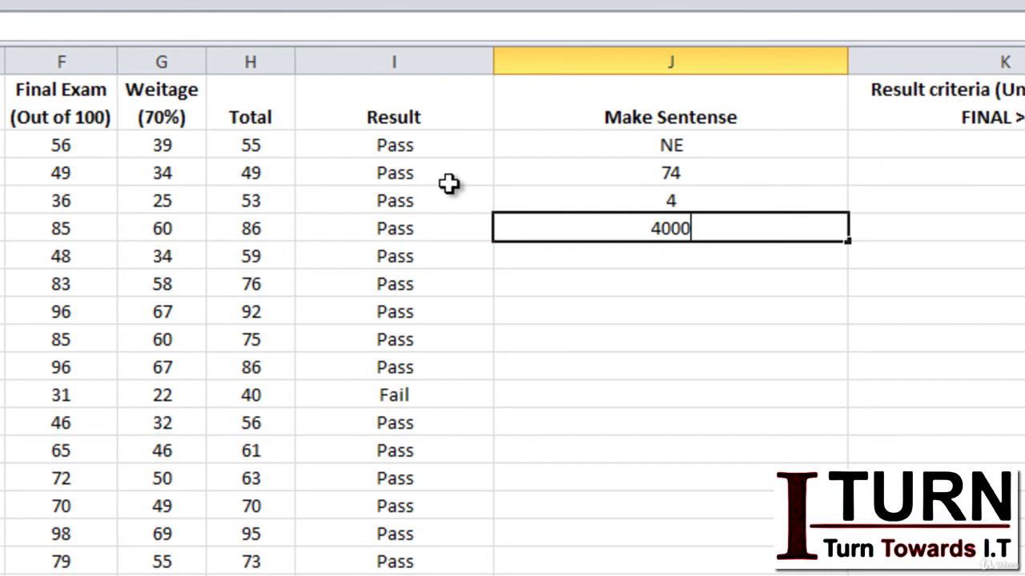
pyautogui.press('Return')
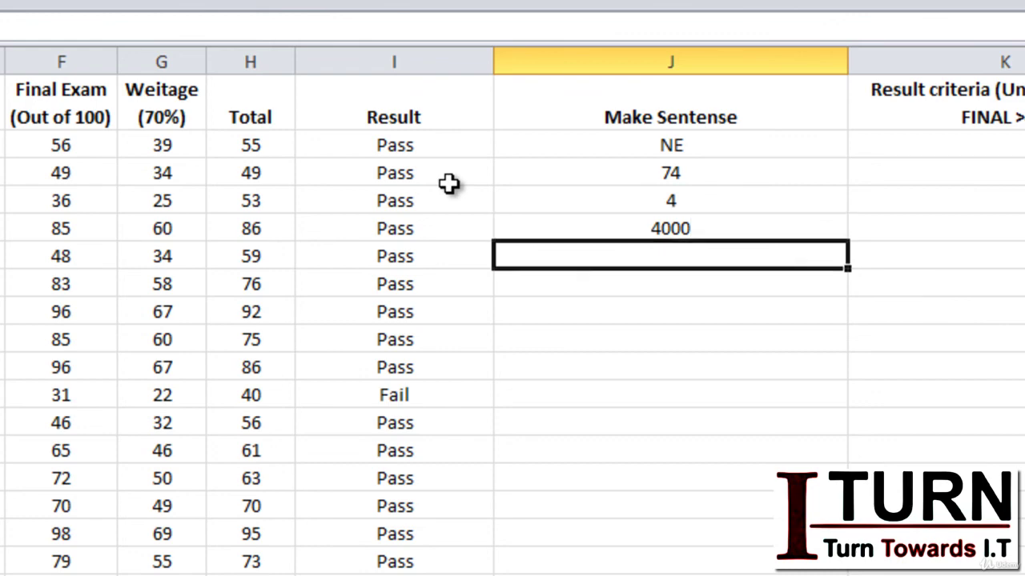